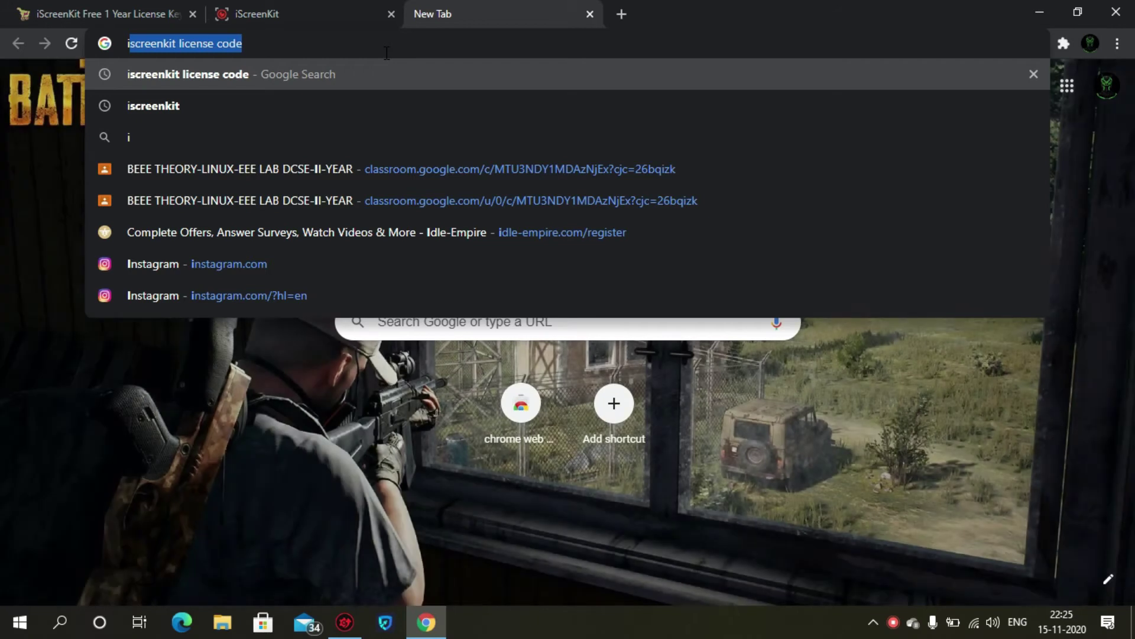
Search Google for iscreenkit and open the official iscreenkit.com website from the results.
key("Down")
left_click(168, 106)
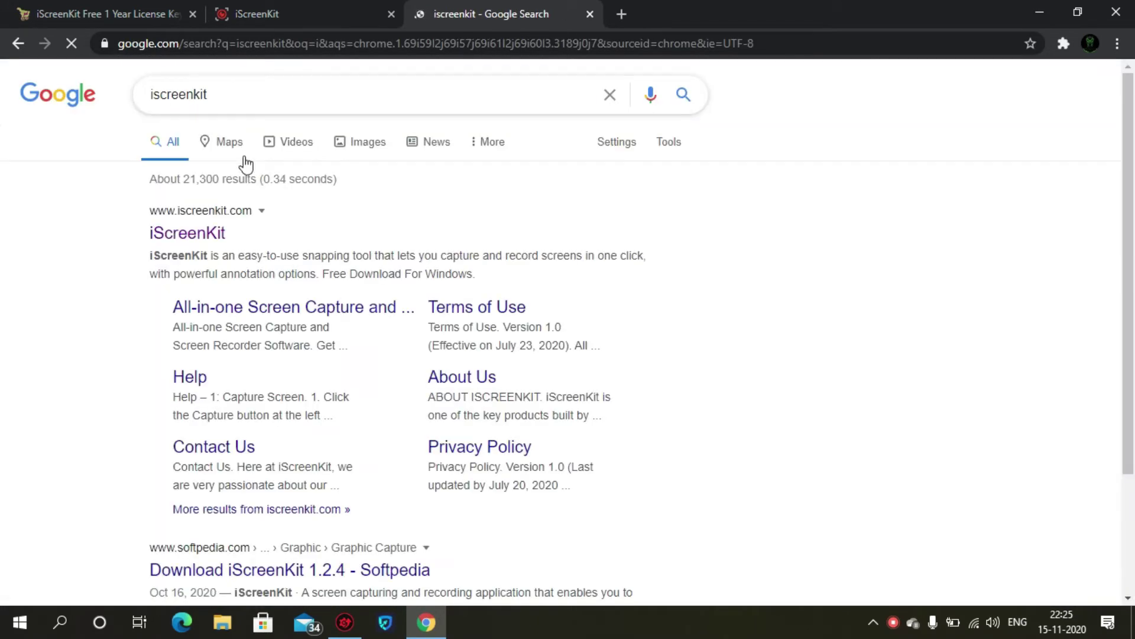
left_click(211, 235)
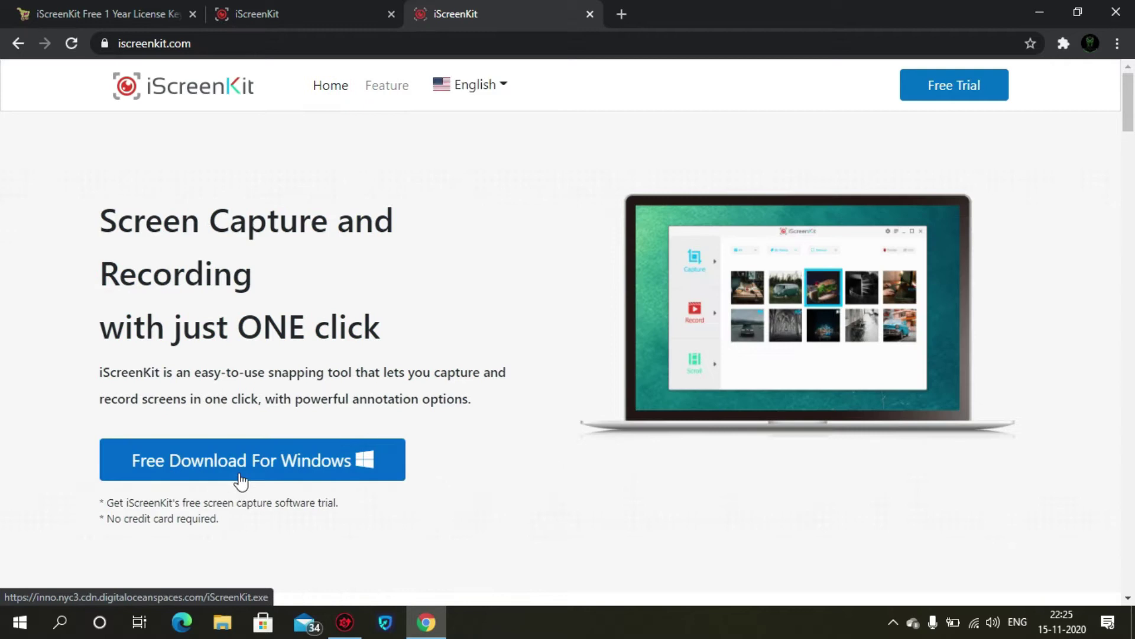
Download the Windows installer iScreenKit.exe to the Downloads folder through Free Download Manager.
left_click(300, 473)
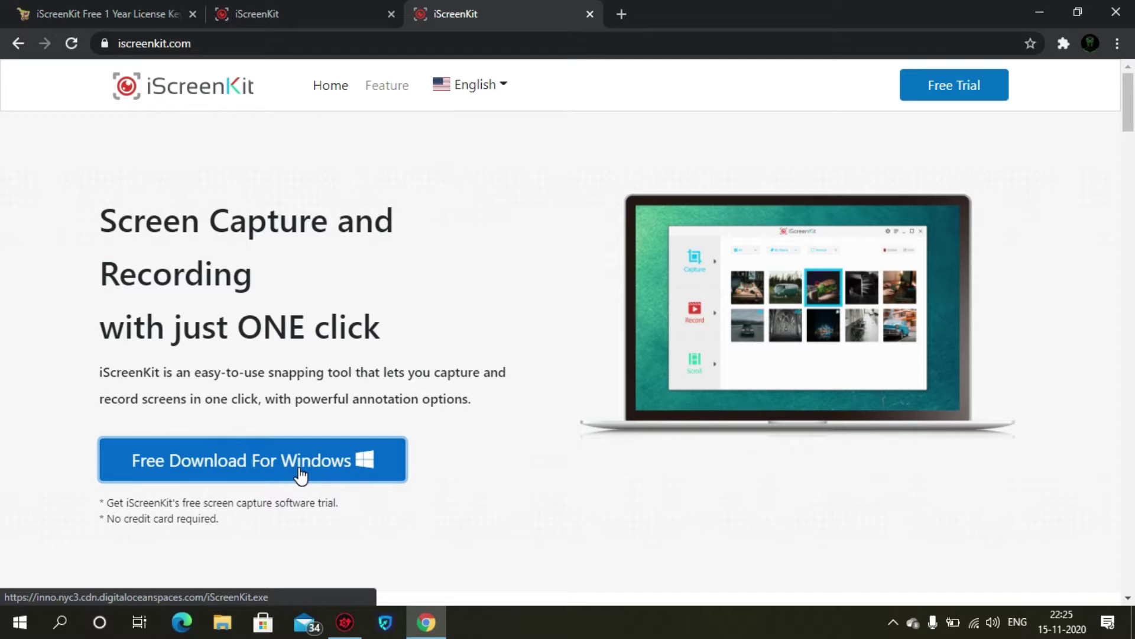
left_click(301, 475)
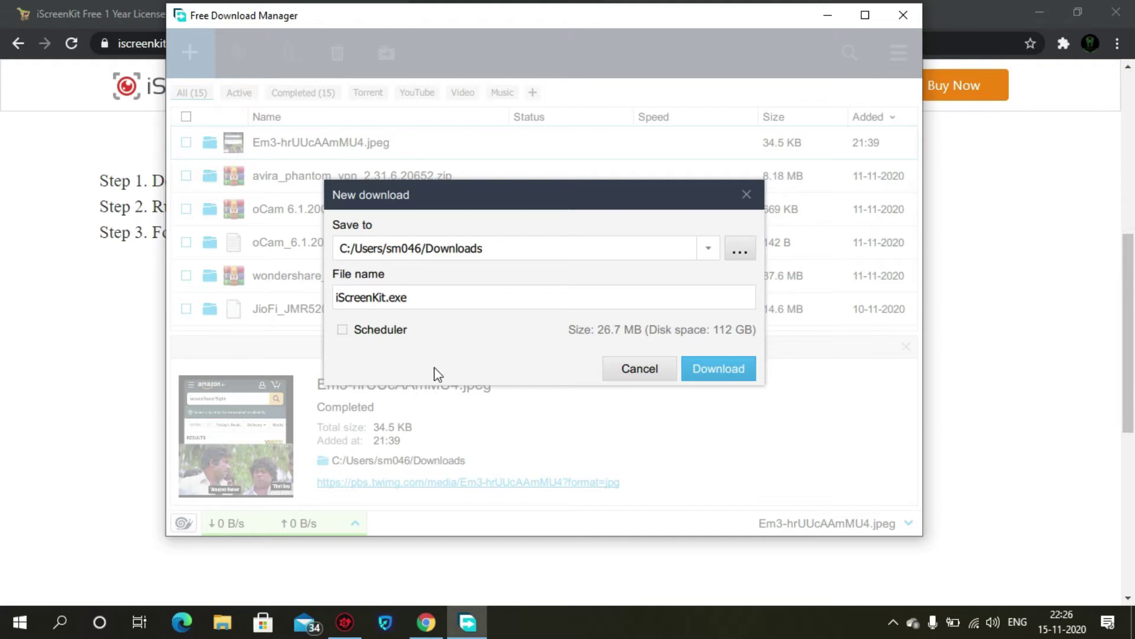
left_click(742, 369)
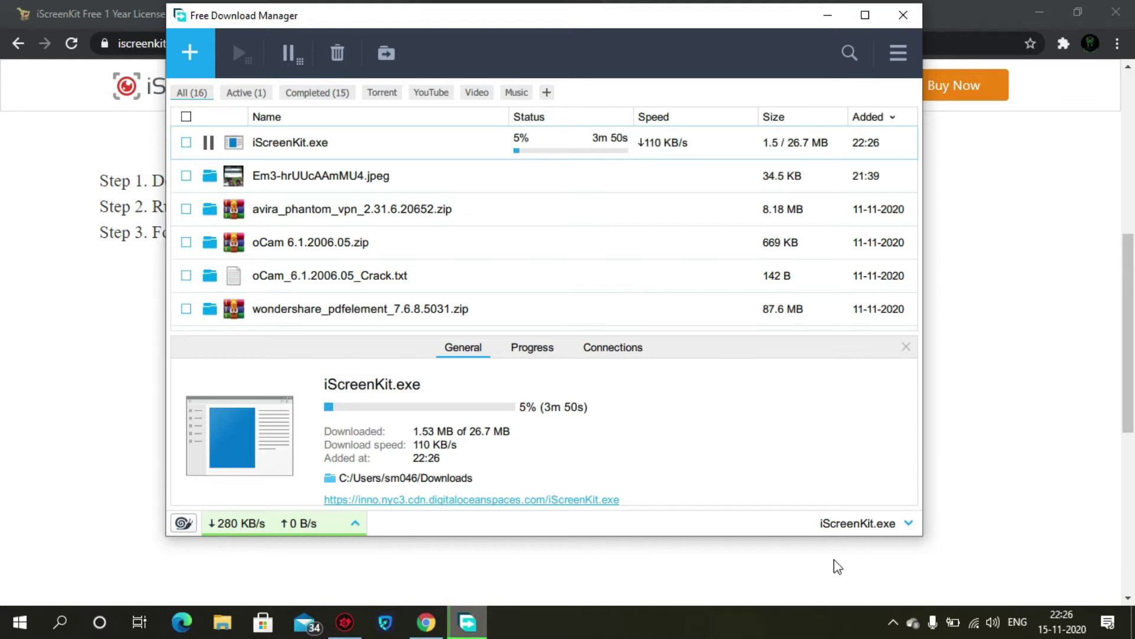
left_click(892, 623)
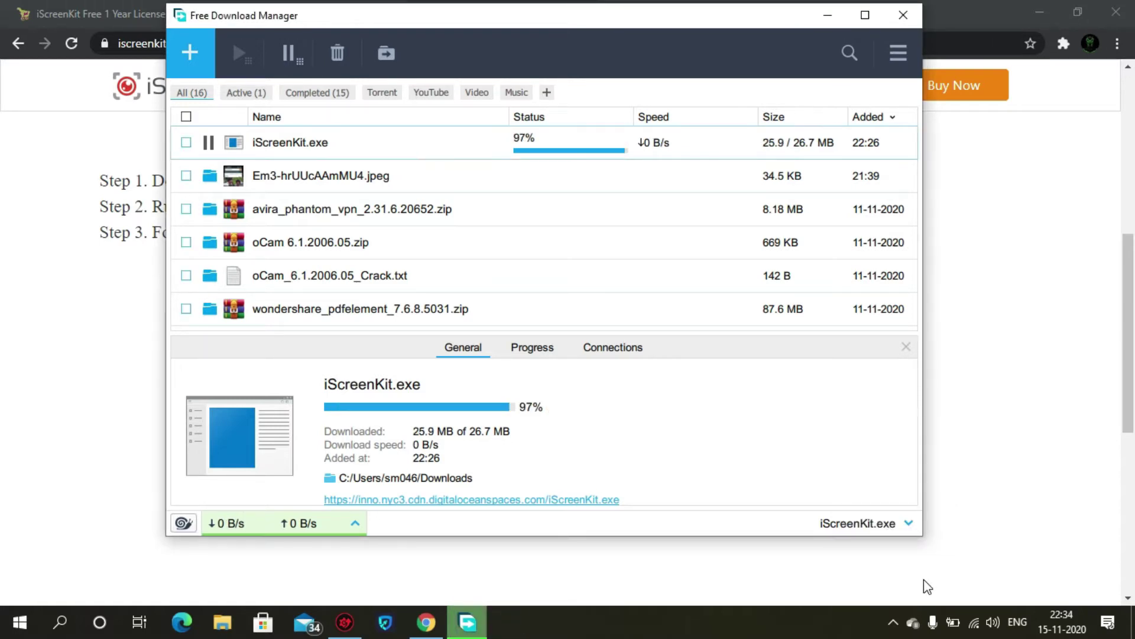
left_click(895, 623)
right_click(925, 591)
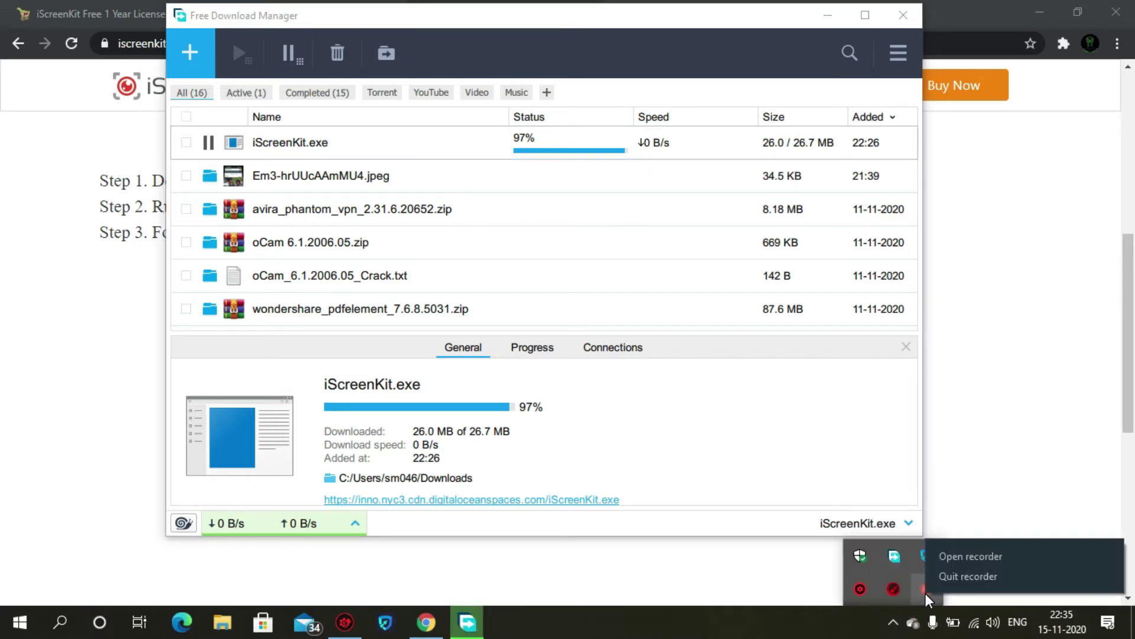
left_click(966, 561)
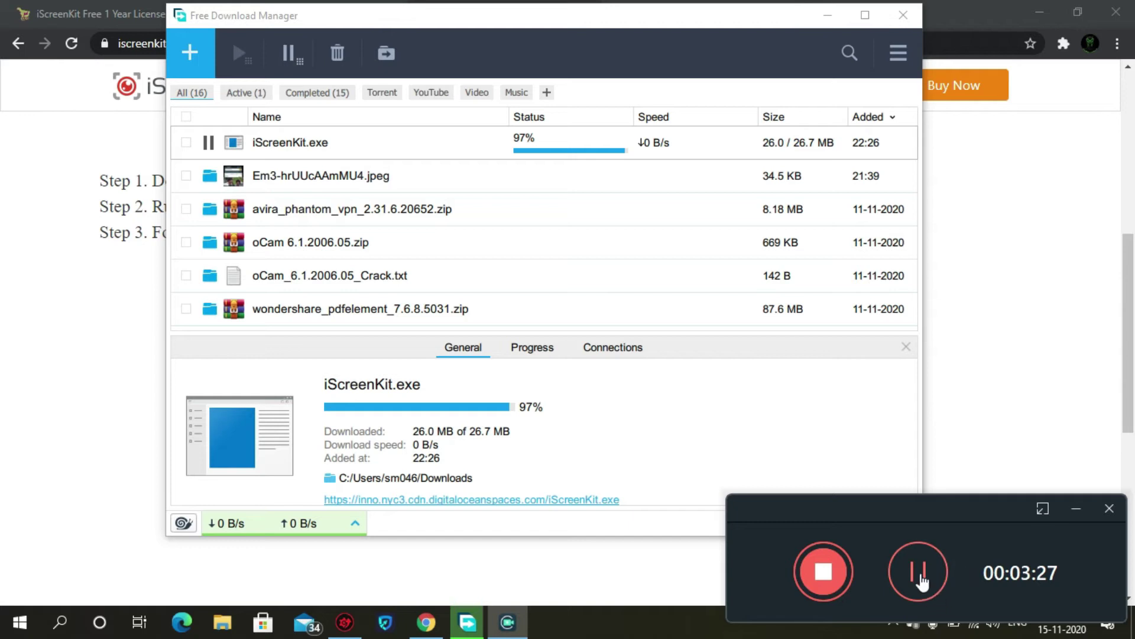
left_click(910, 577)
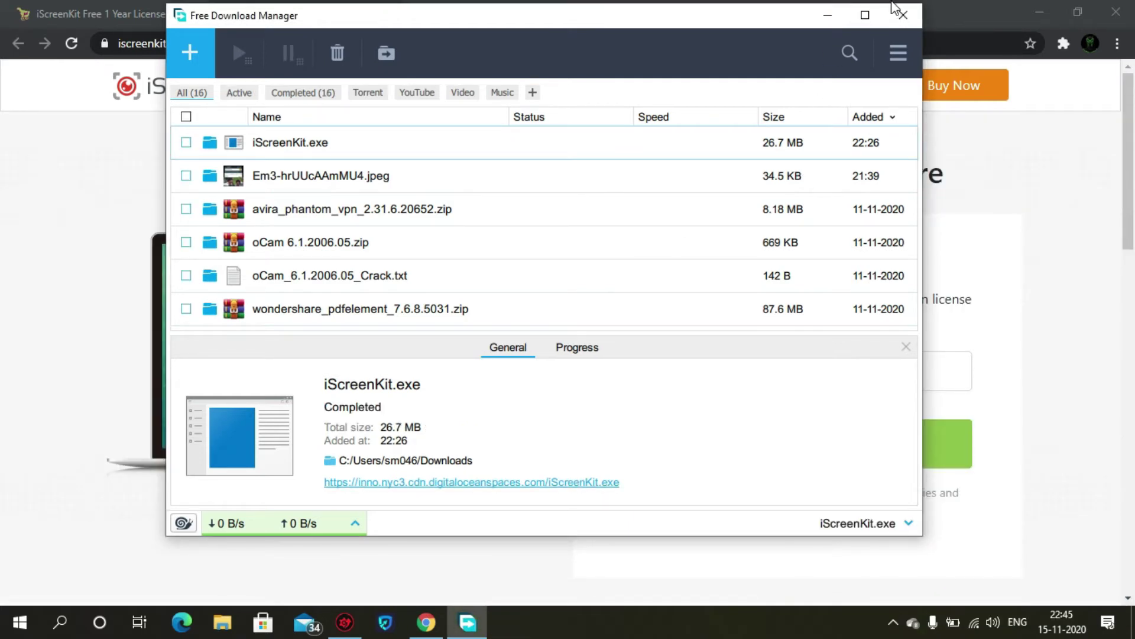
left_click(827, 16)
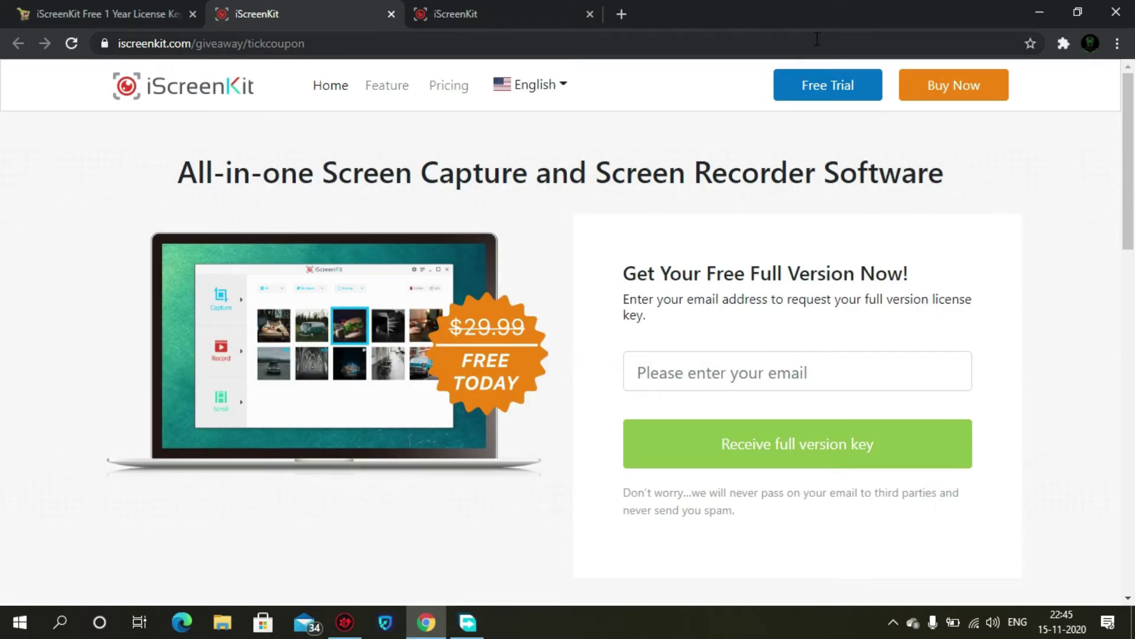
left_click(893, 622)
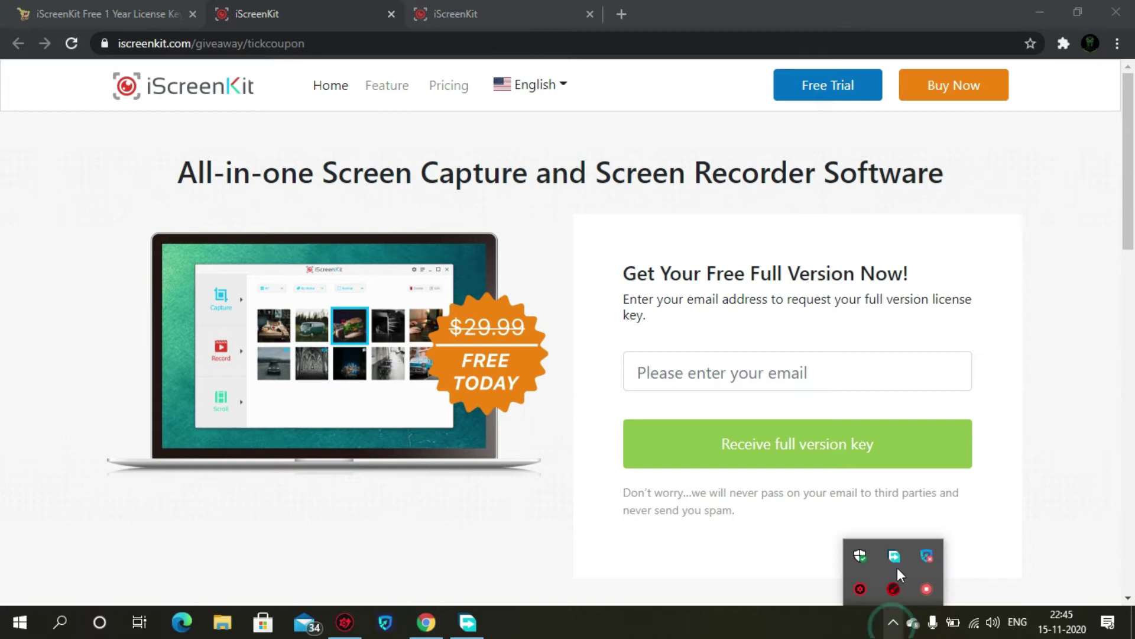
right_click(922, 579)
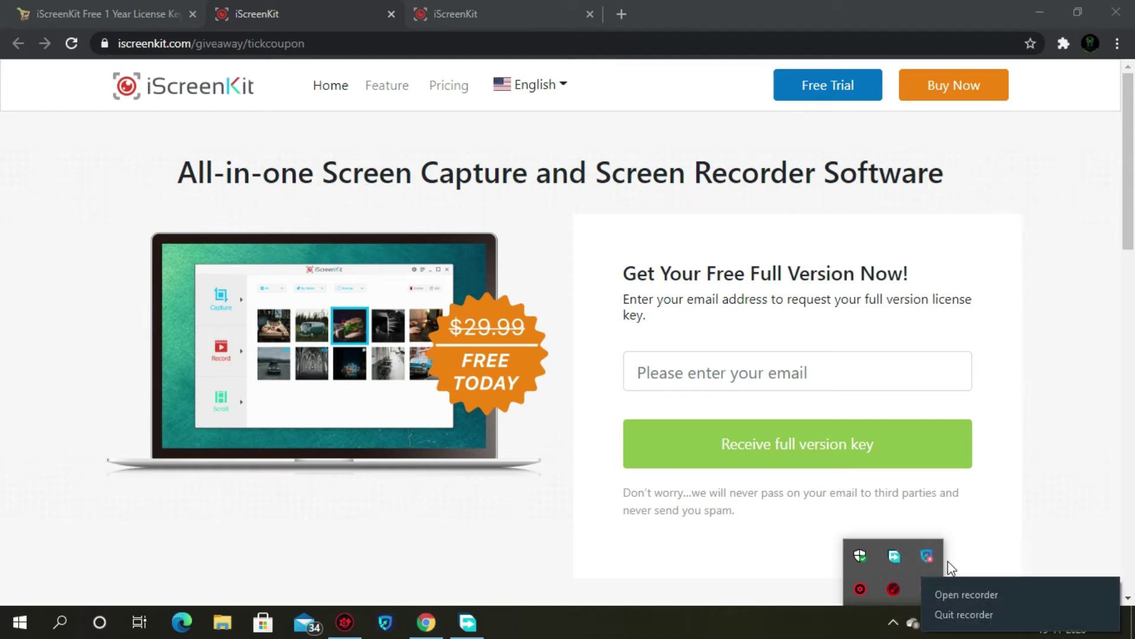
left_click(953, 588)
left_click(920, 573)
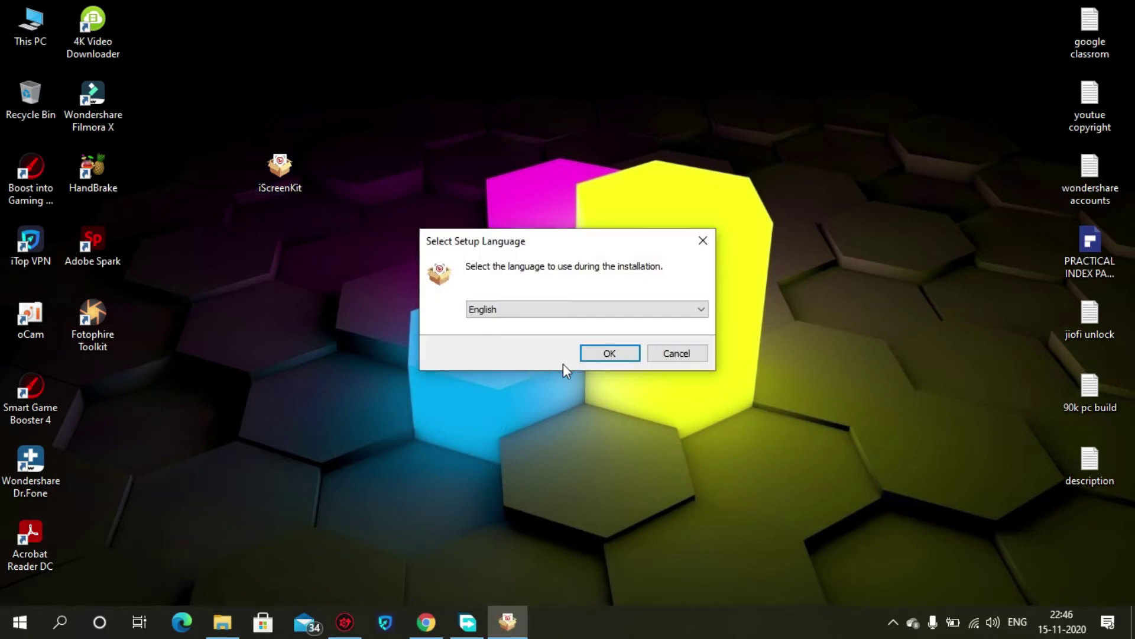
Install iScreenKit 1.2.4 in English, accepting the license agreement and keeping the default destination folder and desktop shortcut.
left_click(623, 353)
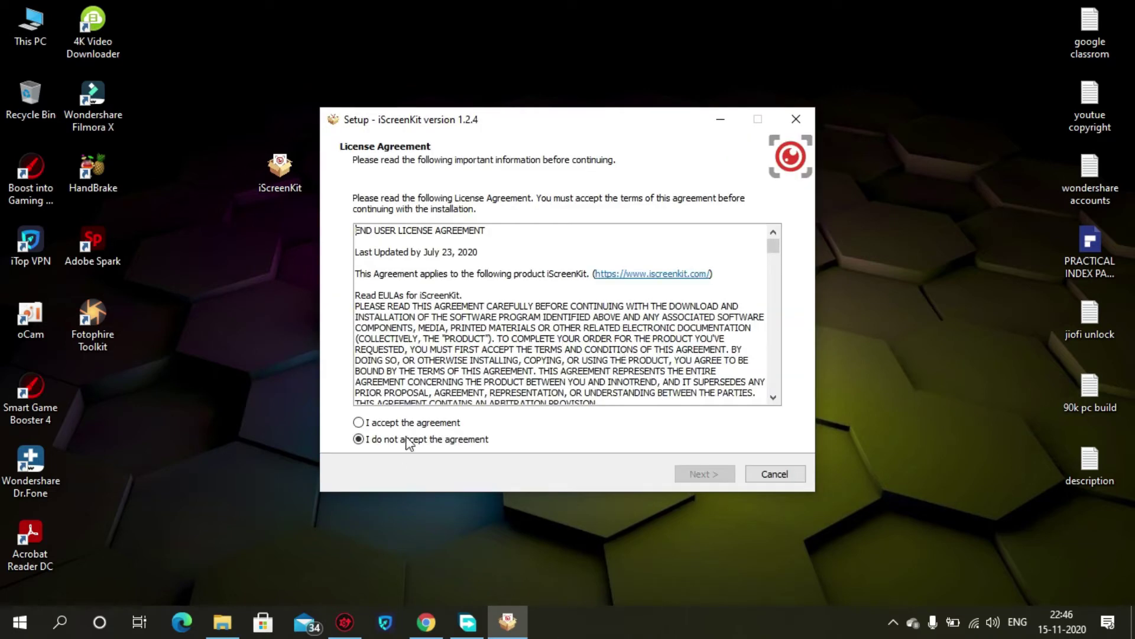
left_click(412, 422)
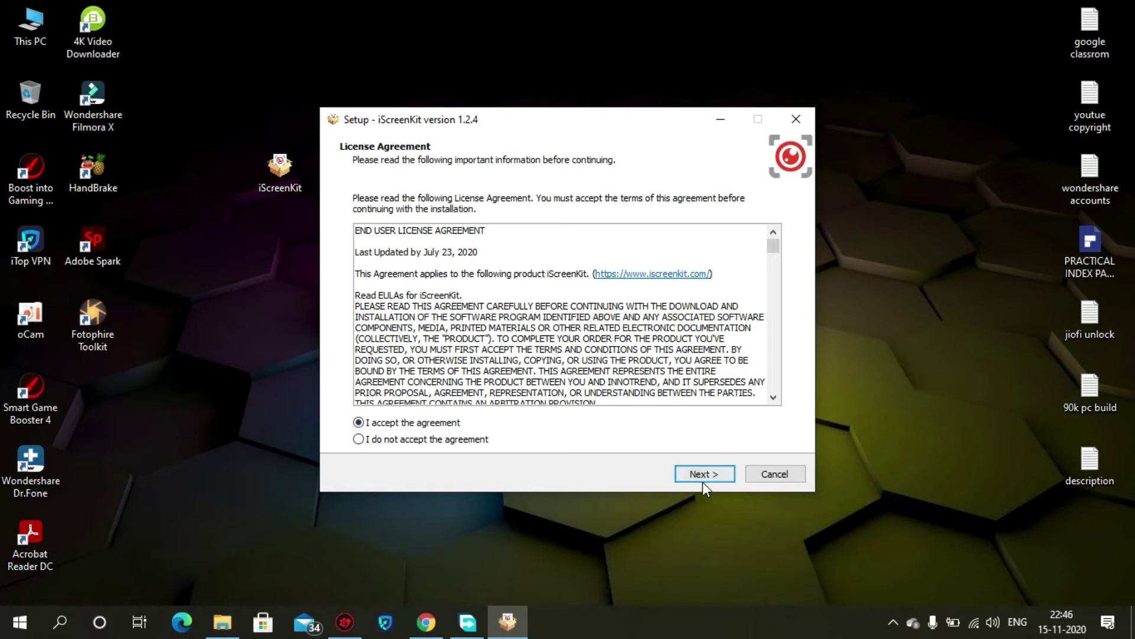
left_click(703, 481)
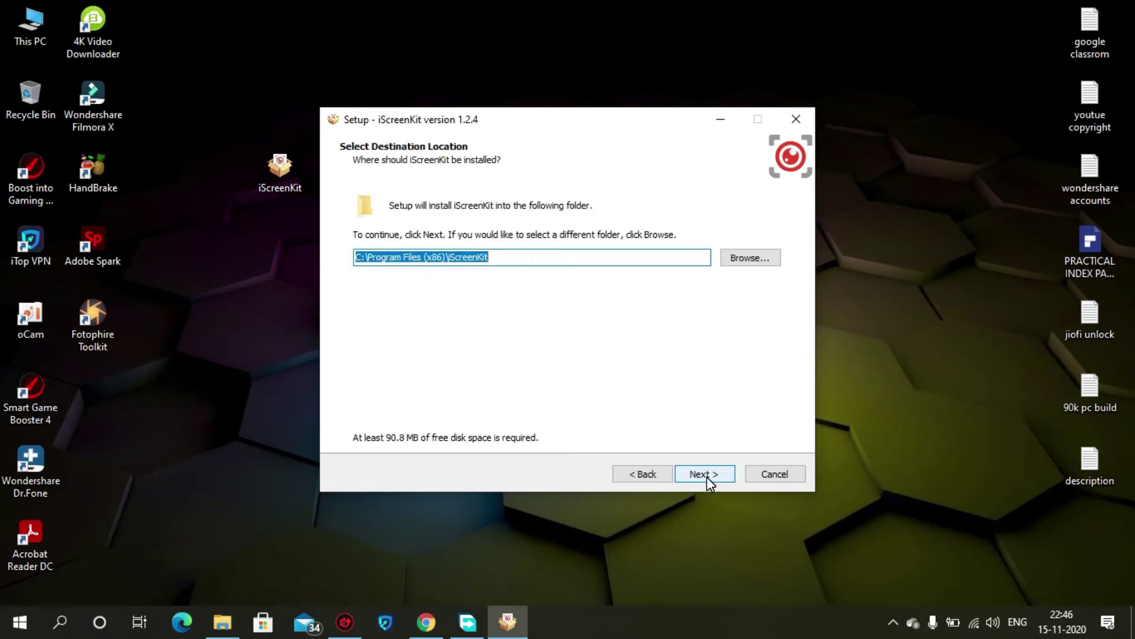
left_click(707, 477)
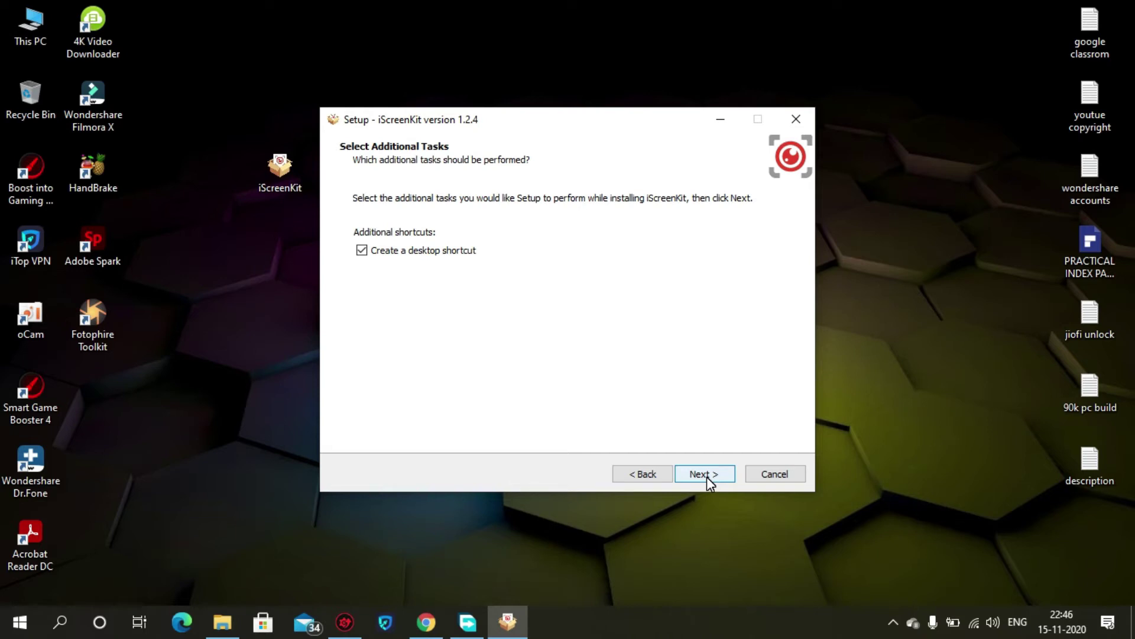
left_click(707, 477)
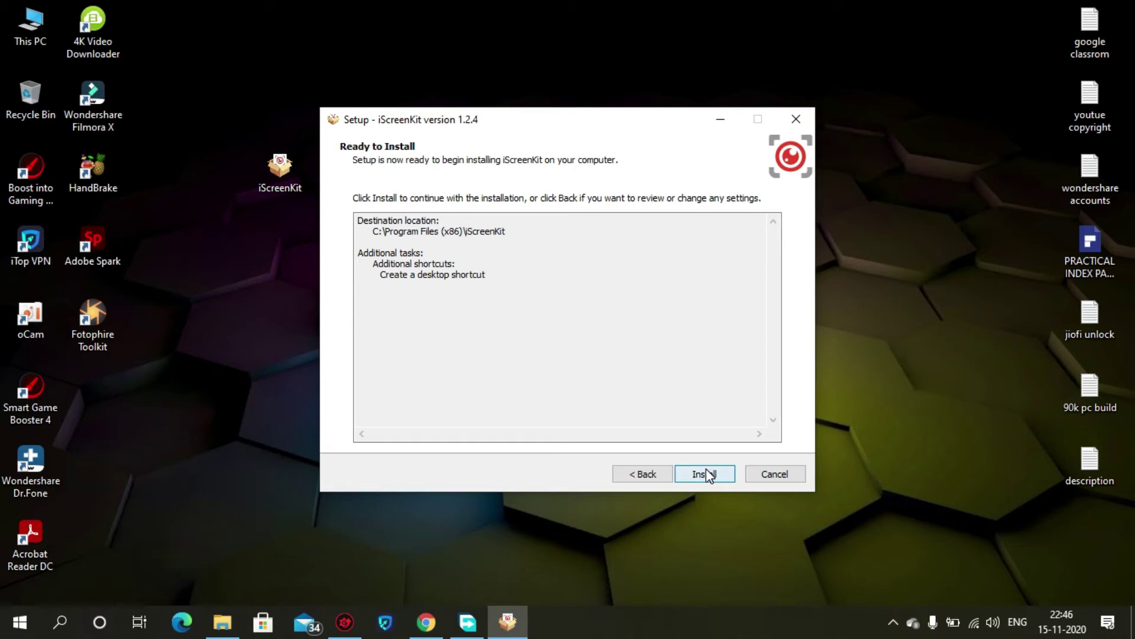
left_click(707, 474)
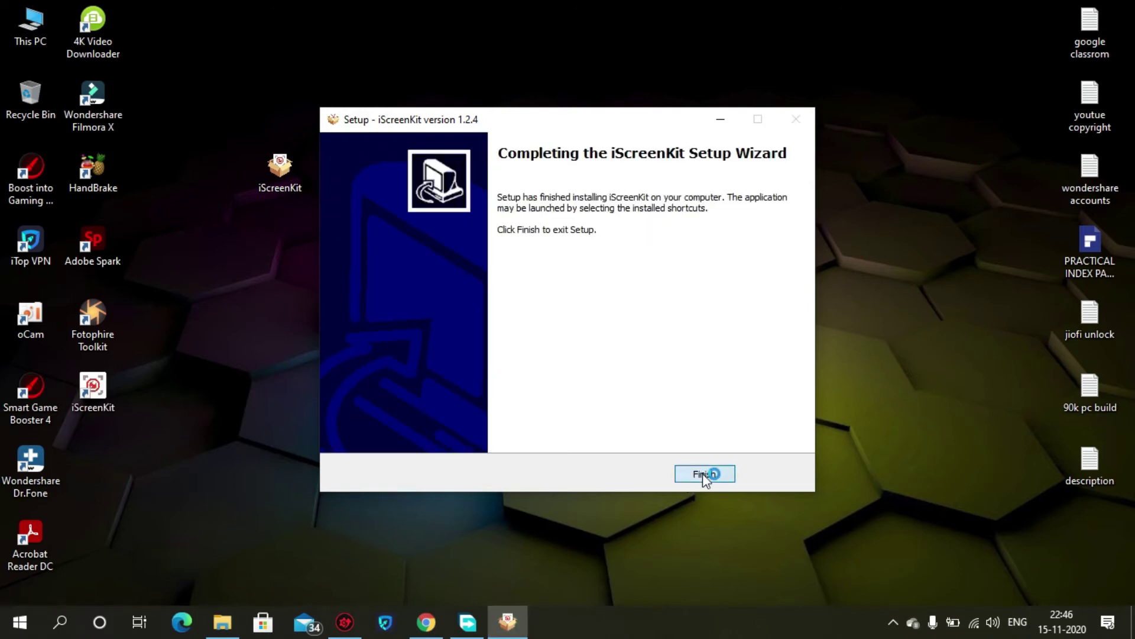
left_click(705, 475)
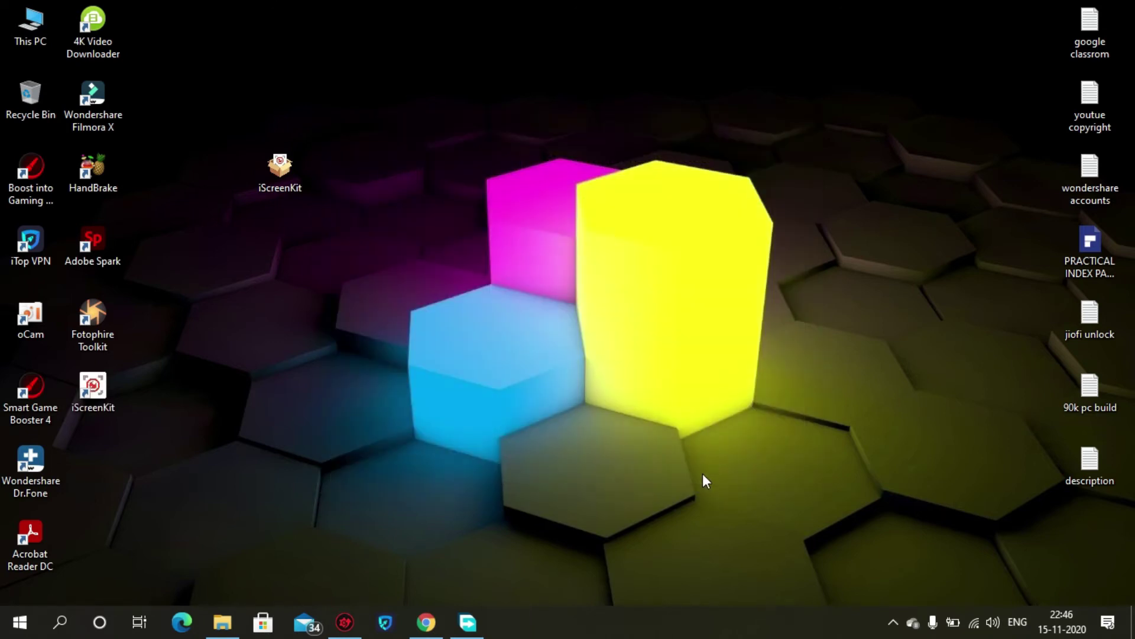
Move the iScreenKit shortcut to an empty area of the desktop, launch the program from it and minimize its window.
right_click(659, 353)
left_click(694, 400)
left_click_drag(115, 377, 240, 377)
double_click(236, 371)
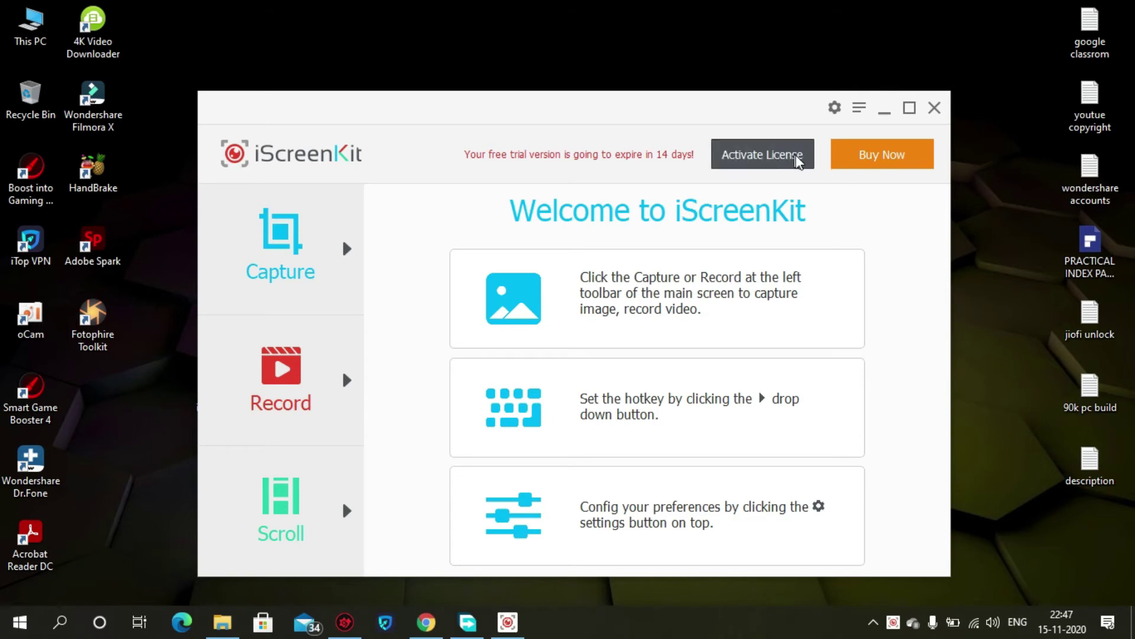
left_click(885, 112)
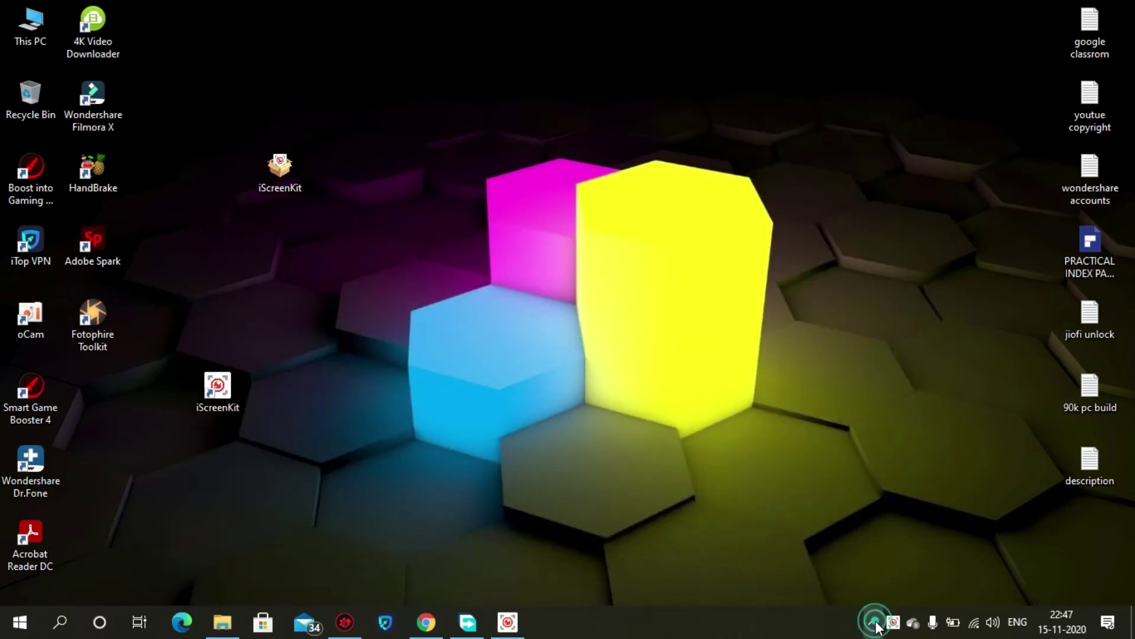
left_click(873, 622)
right_click(934, 559)
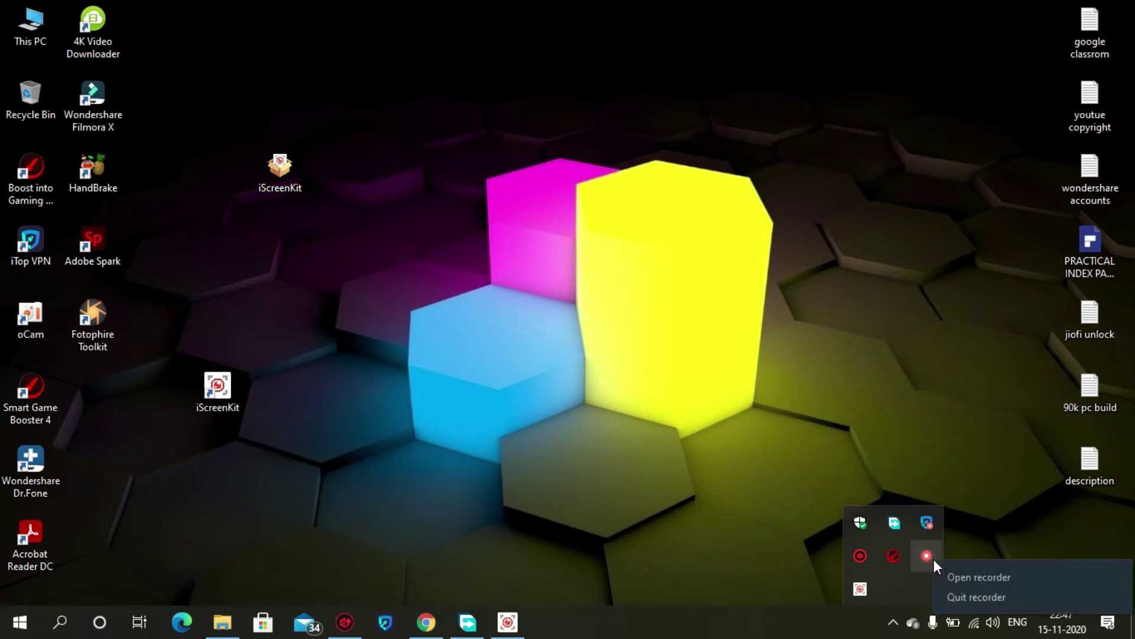
left_click(949, 576)
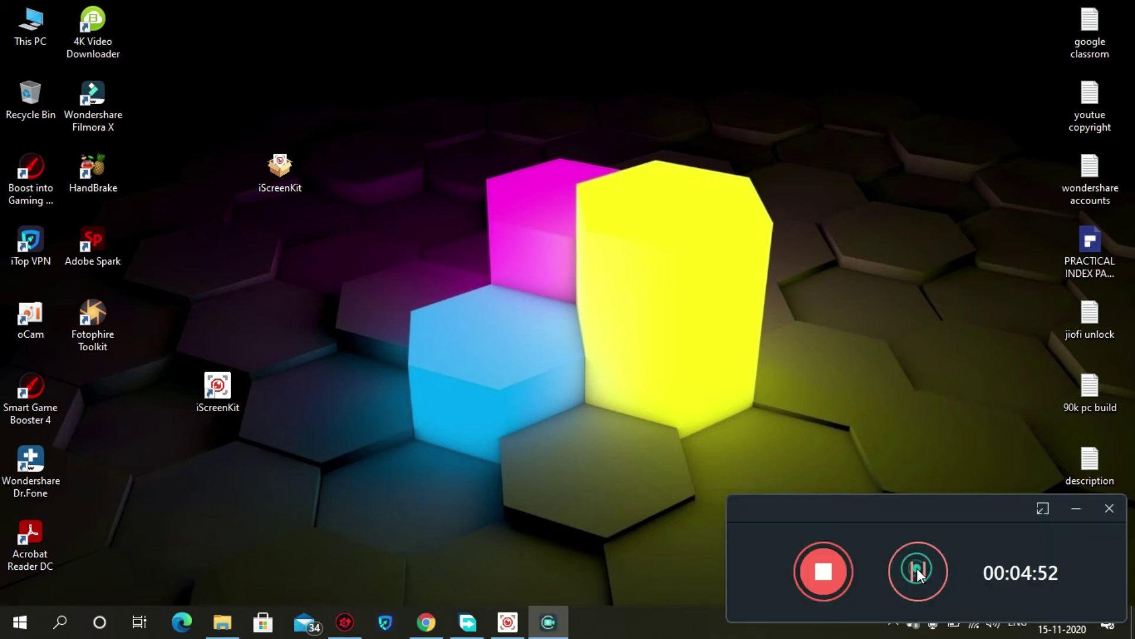
left_click(918, 570)
Switch to Chrome and request the full version key for the entered email address on the iScreenKit giveaway page.
left_click(426, 622)
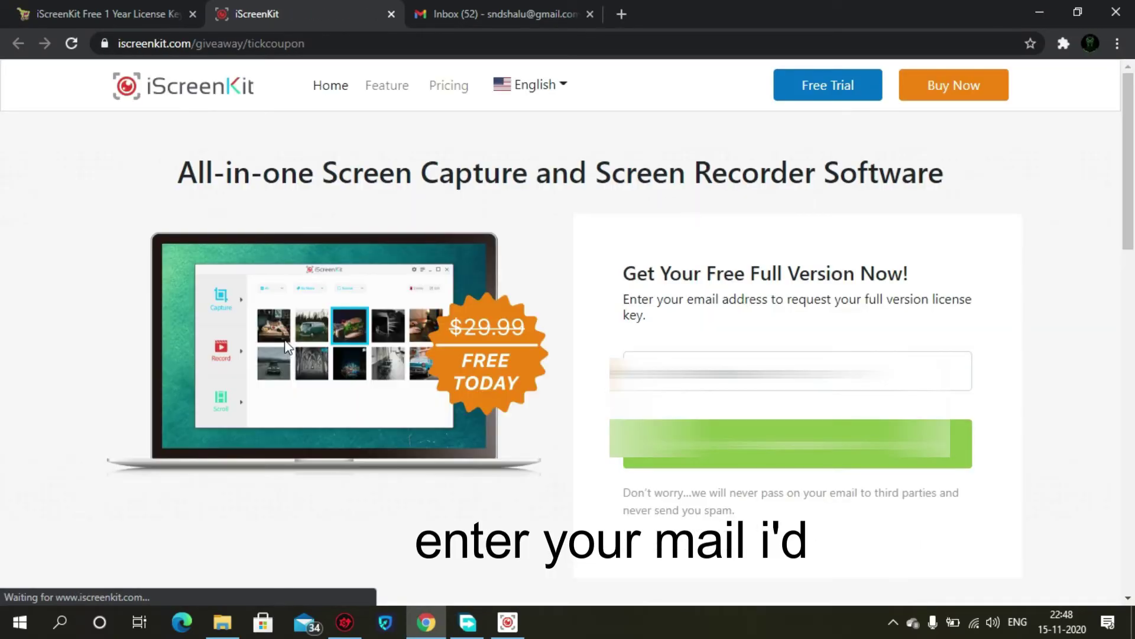
left_click(727, 353)
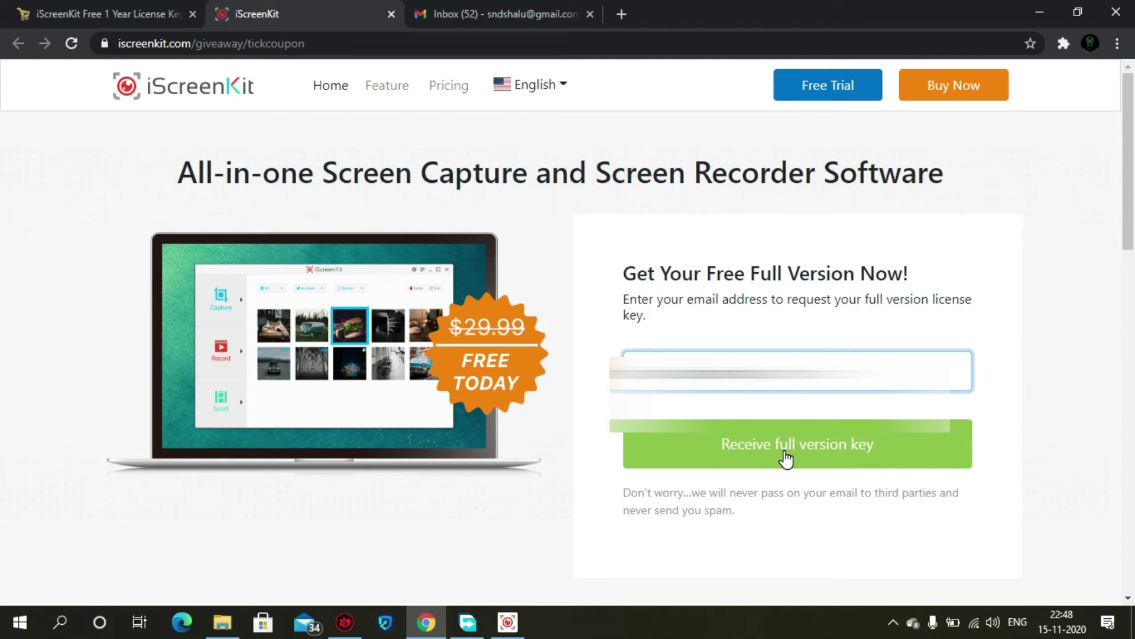
left_click(783, 448)
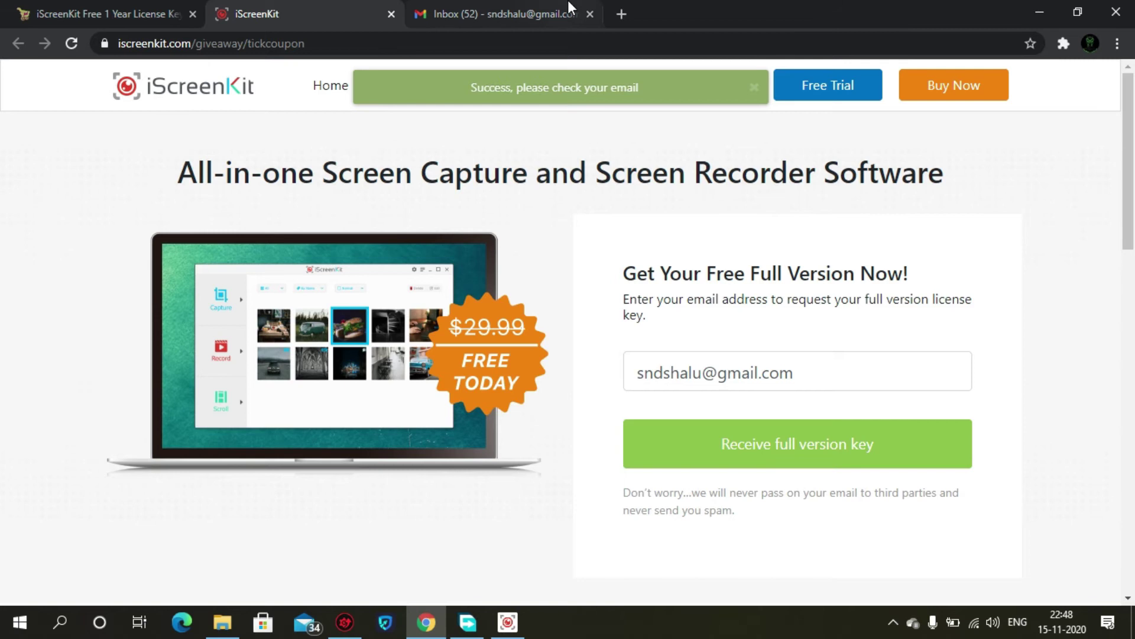
Refresh the Gmail inbox and open the "Giveaway from iScreenKit.com" message.
left_click(522, 5)
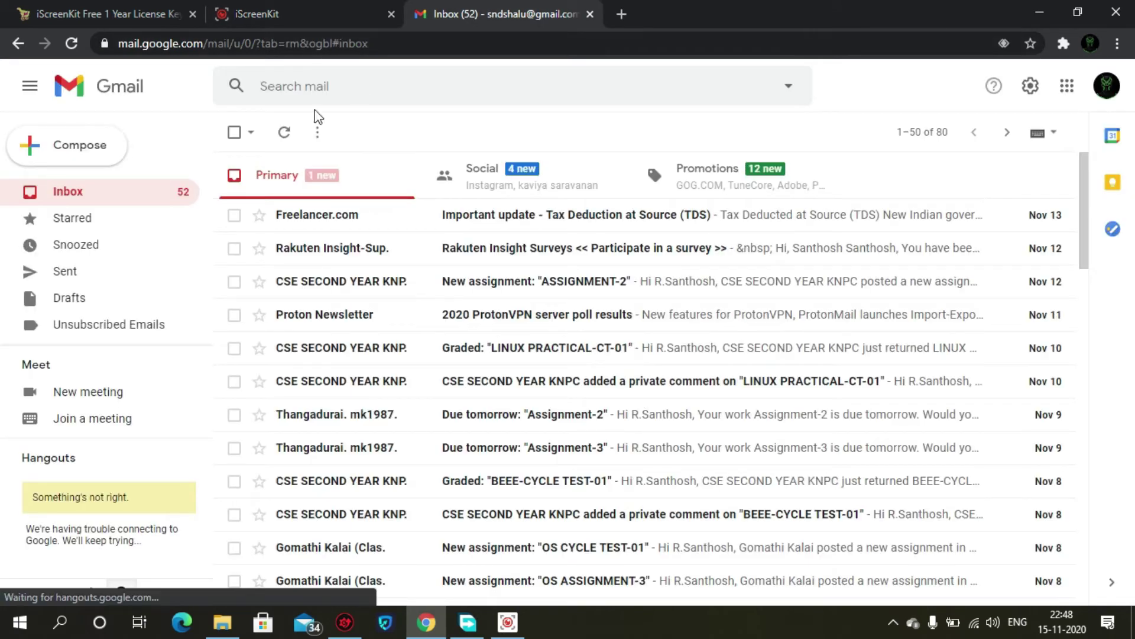
left_click(286, 133)
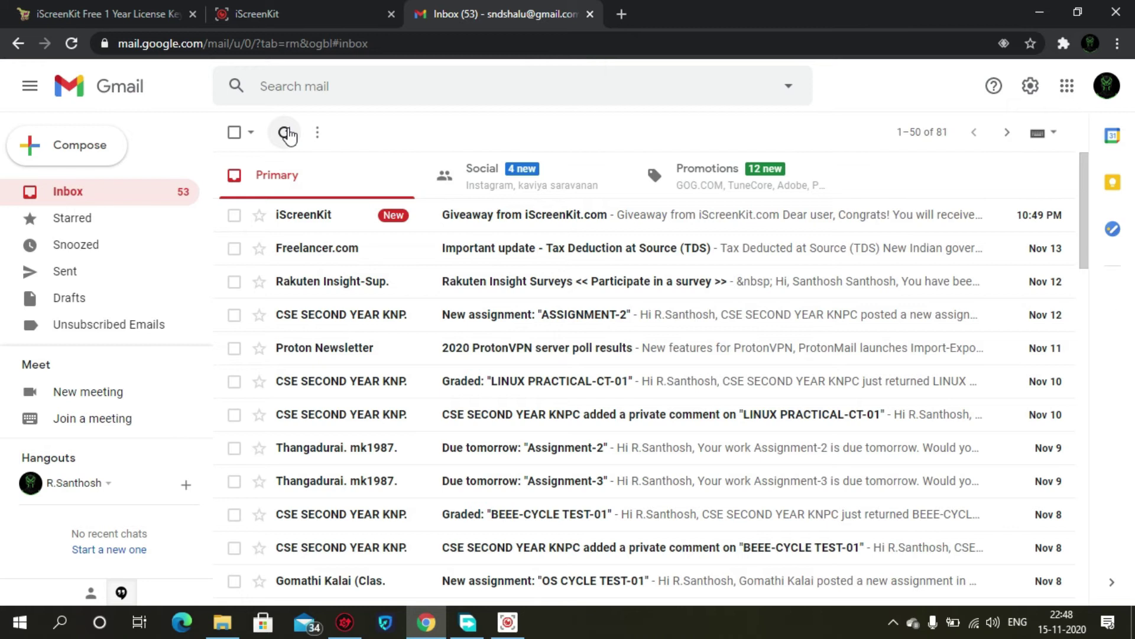
left_click(496, 217)
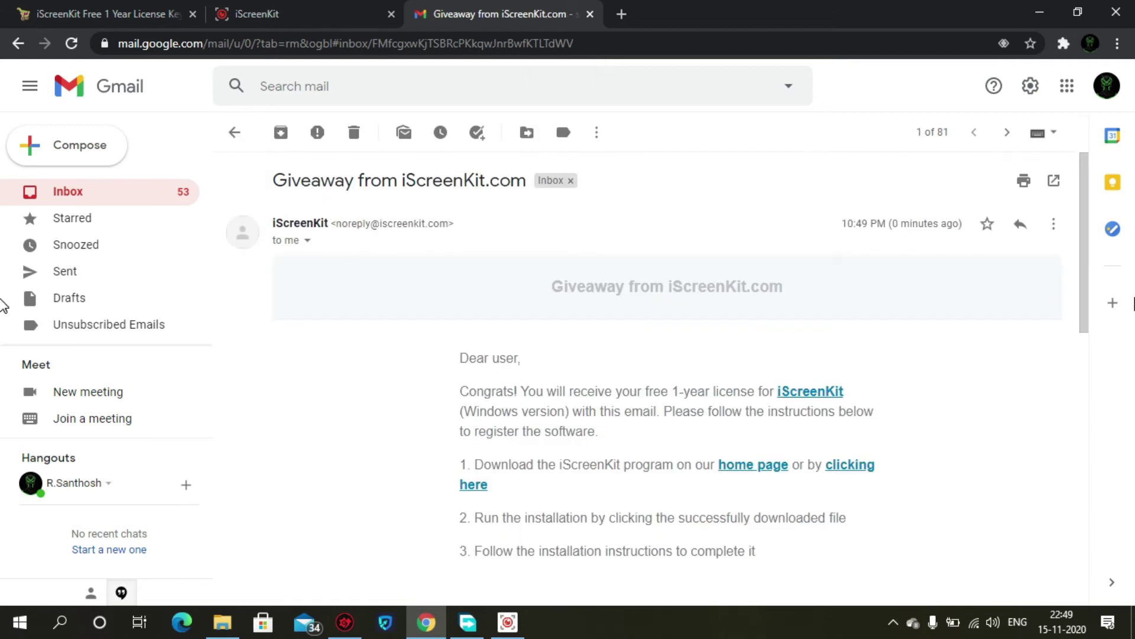
Copy the activation code from the giveaway email.
left_click_drag(1080, 290, 1086, 300)
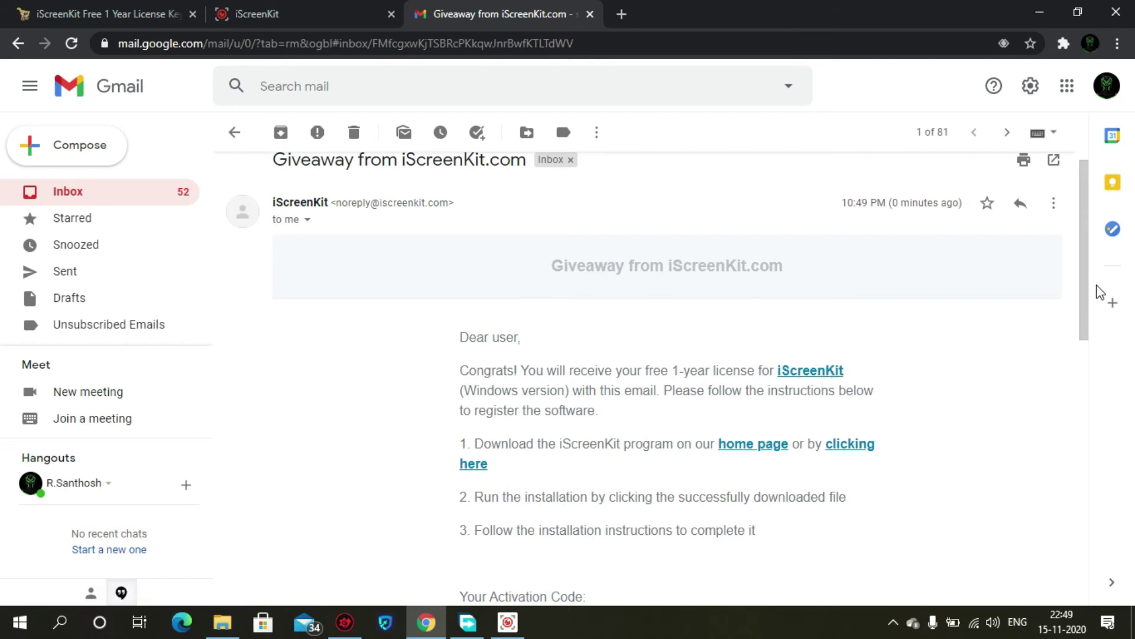
left_click_drag(1082, 300, 1026, 362)
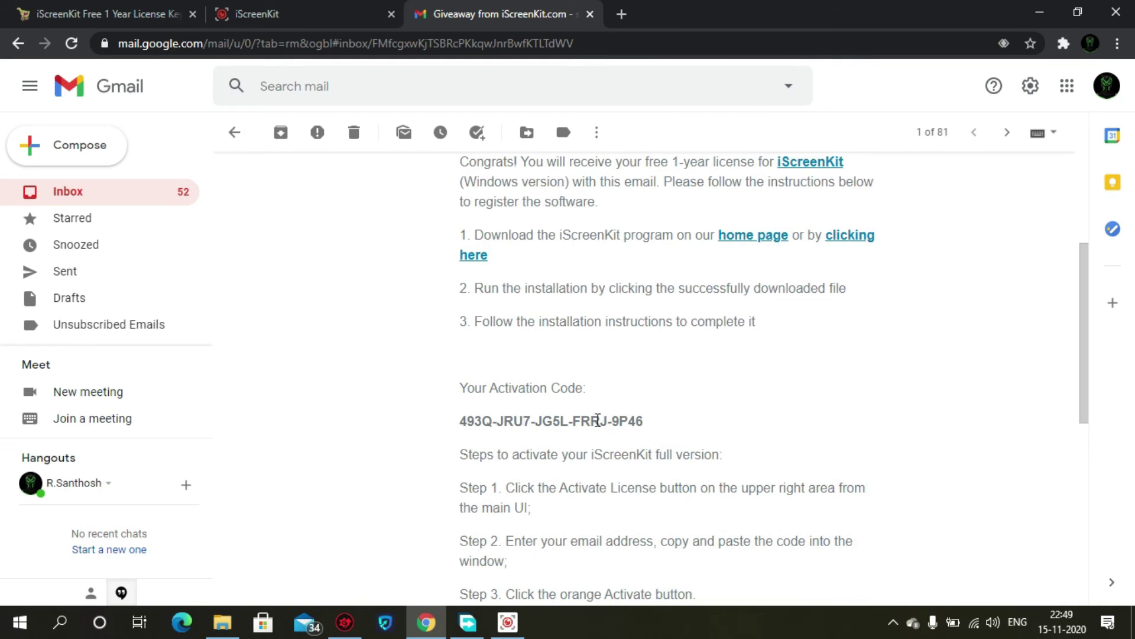
left_click_drag(463, 420, 658, 425)
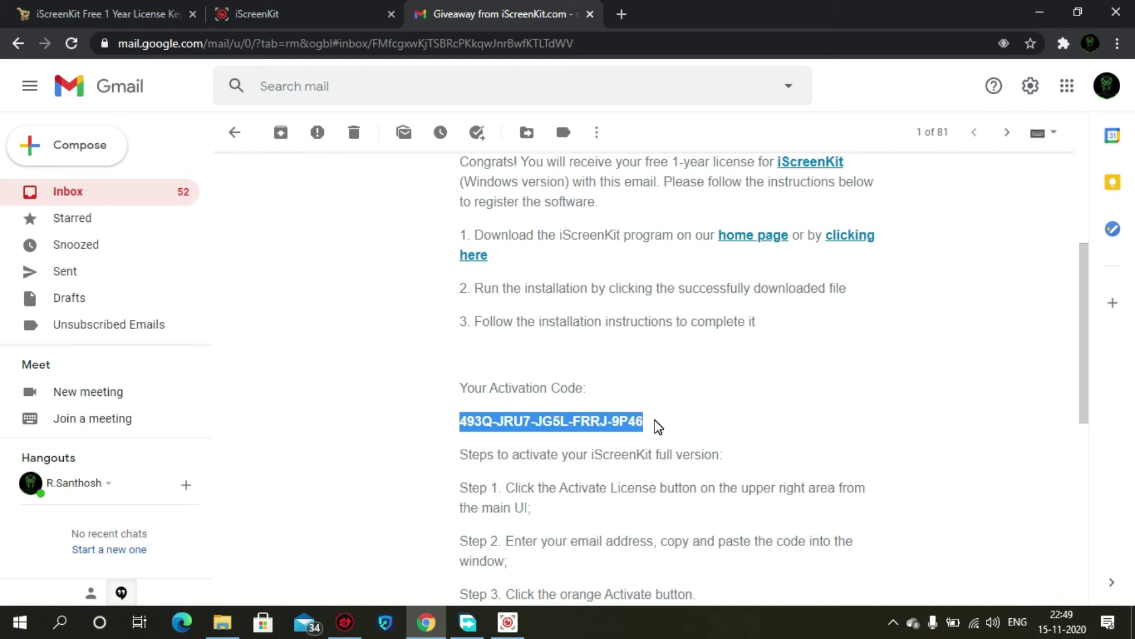
right_click(625, 423)
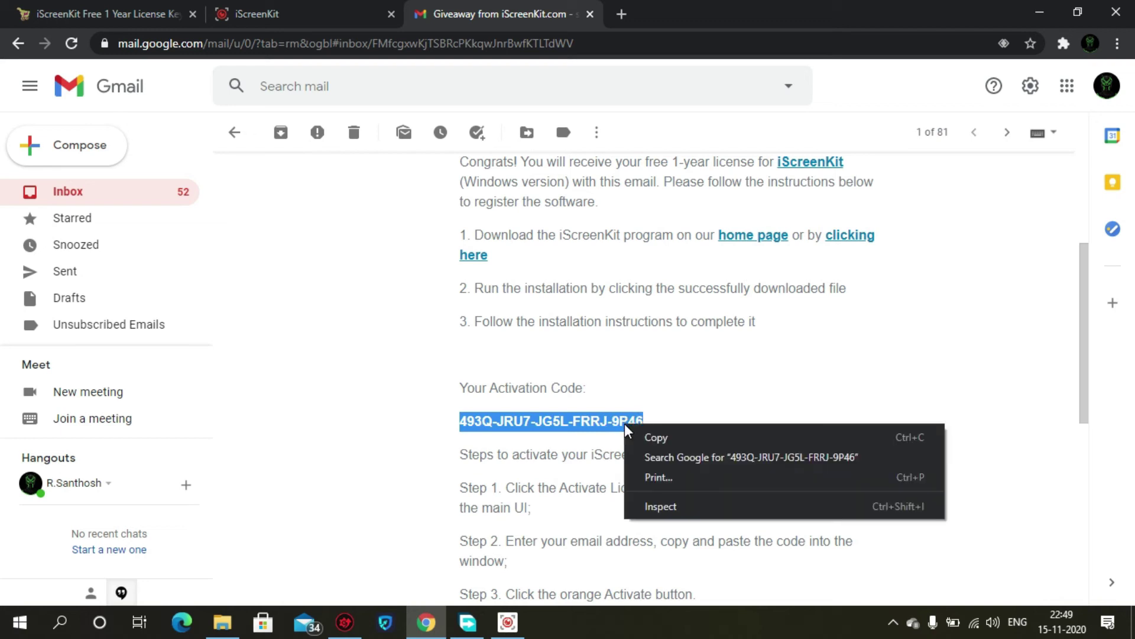
left_click(643, 433)
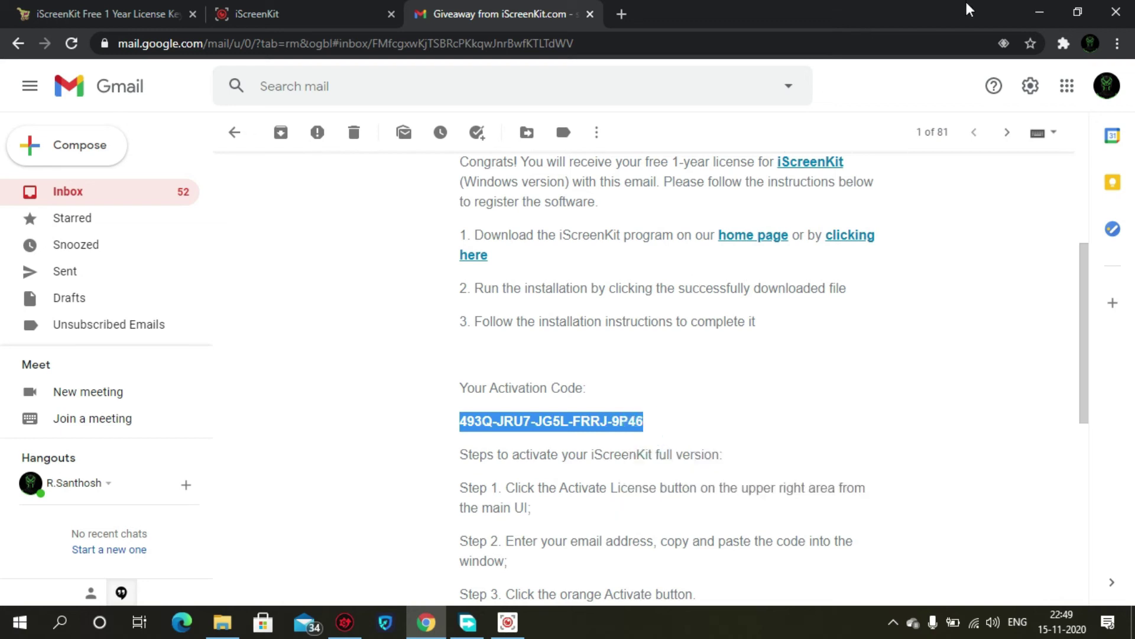
Switch to iScreenKit and activate its license with the email address and the activation code copied from the giveaway email.
left_click(1035, 3)
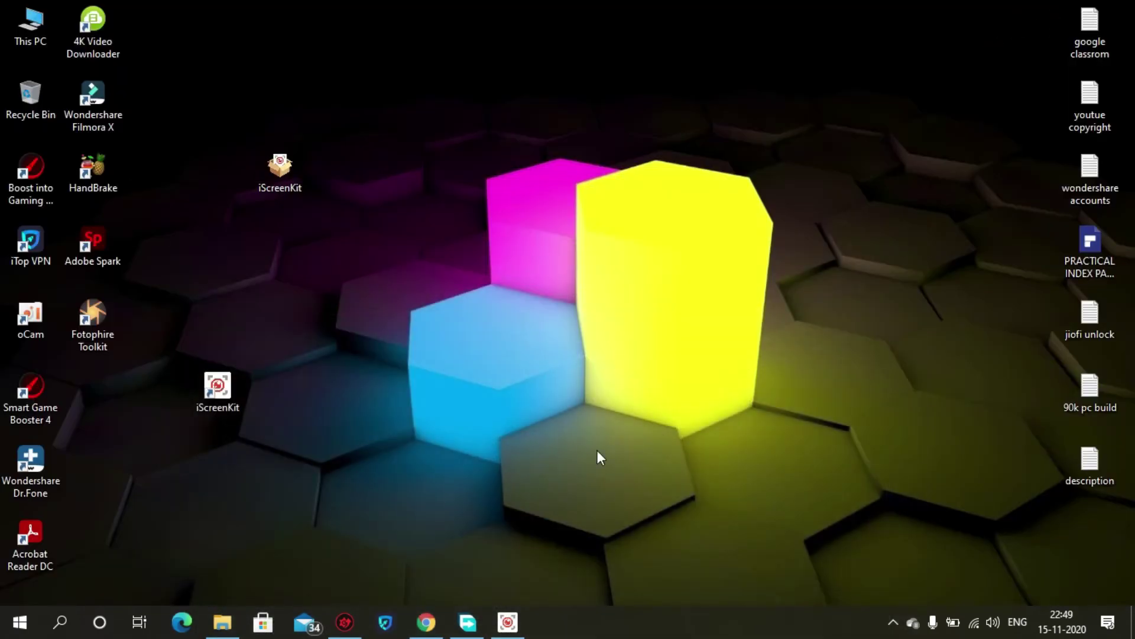
left_click(507, 622)
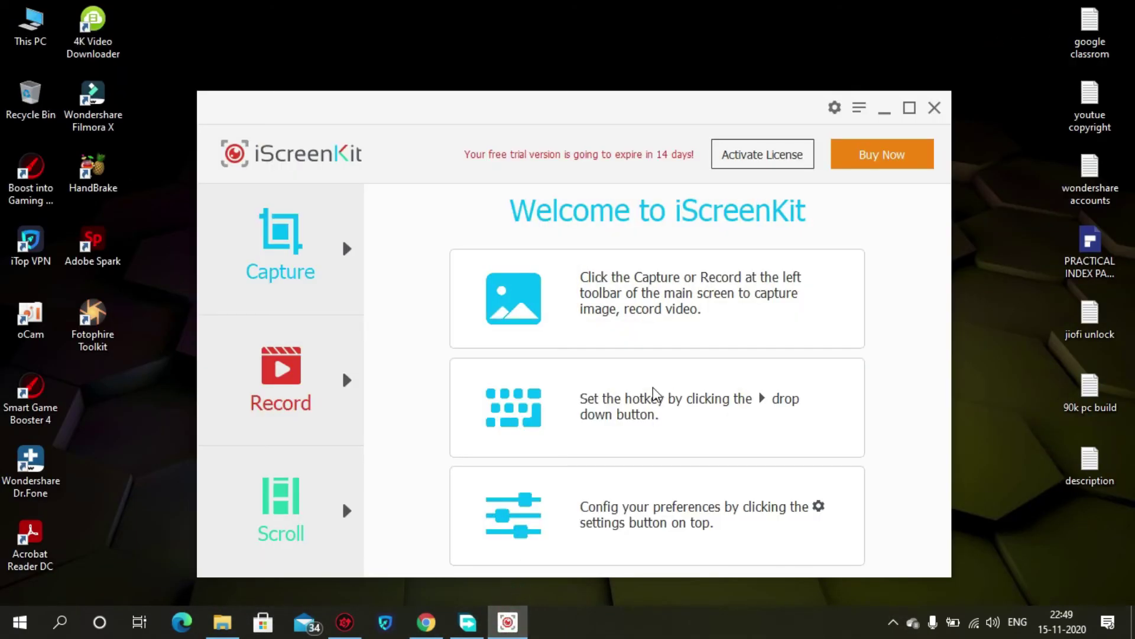
left_click(767, 154)
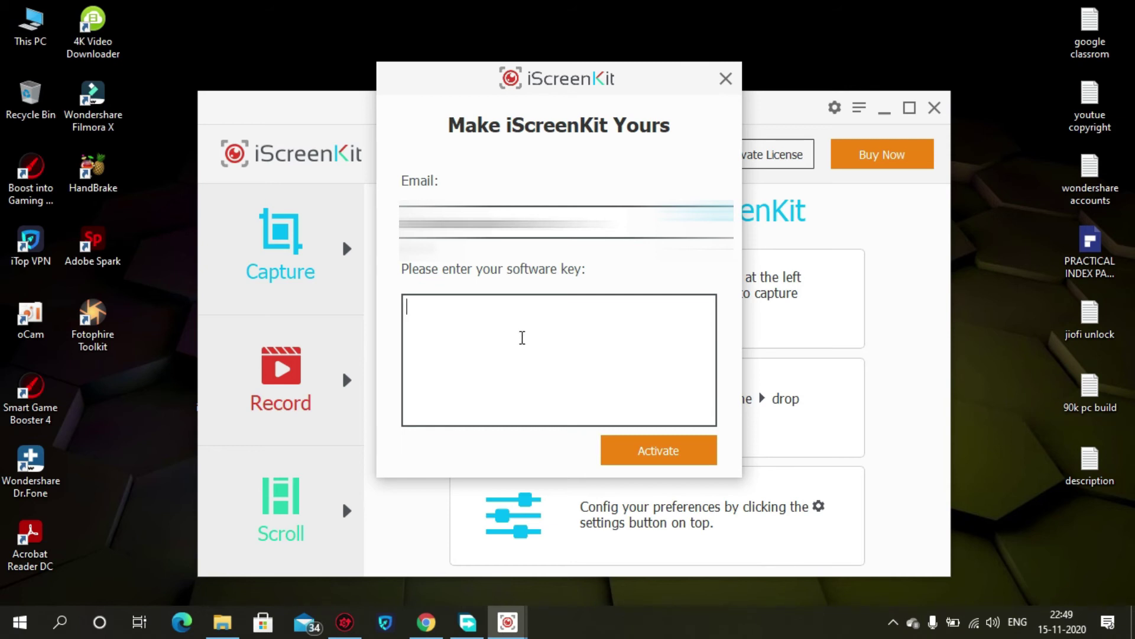
key("ctrl+v")
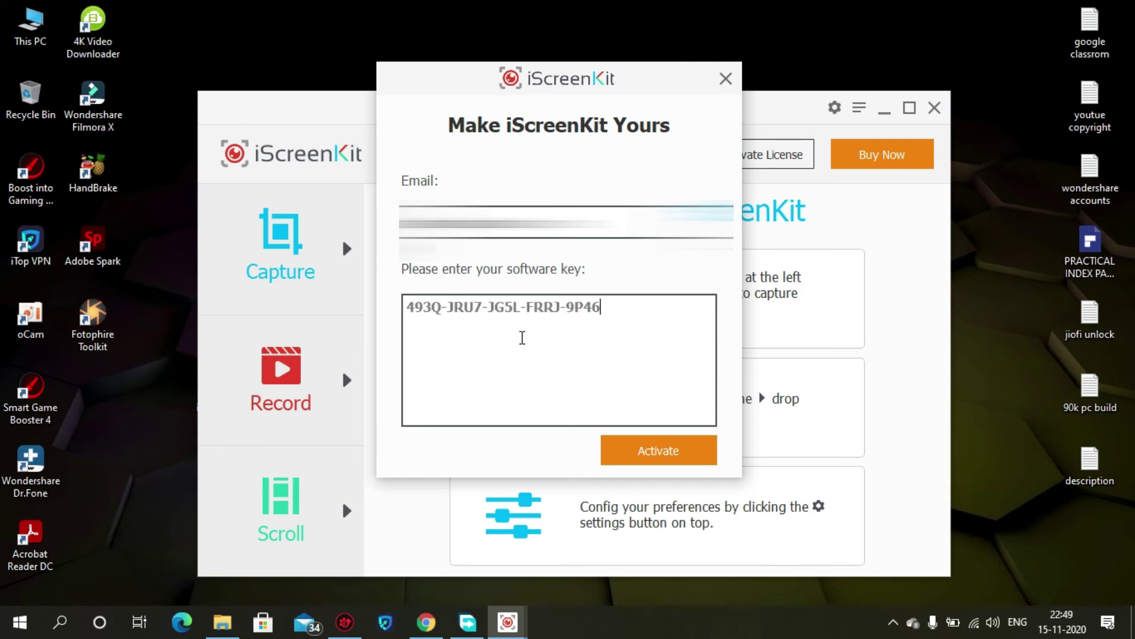
left_click(661, 459)
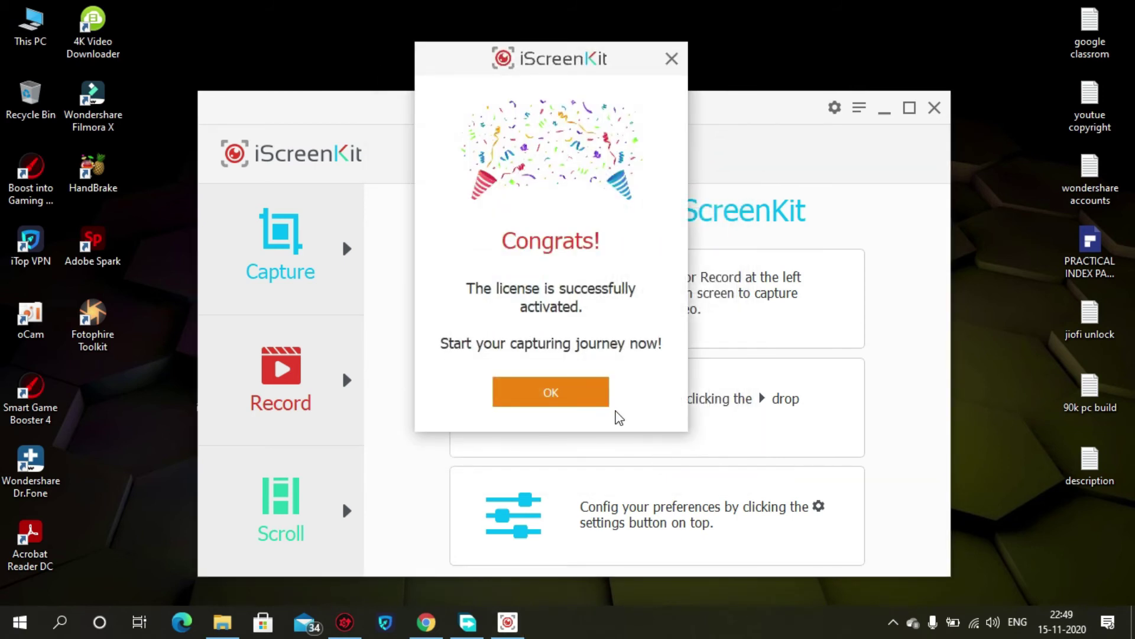
left_click(579, 400)
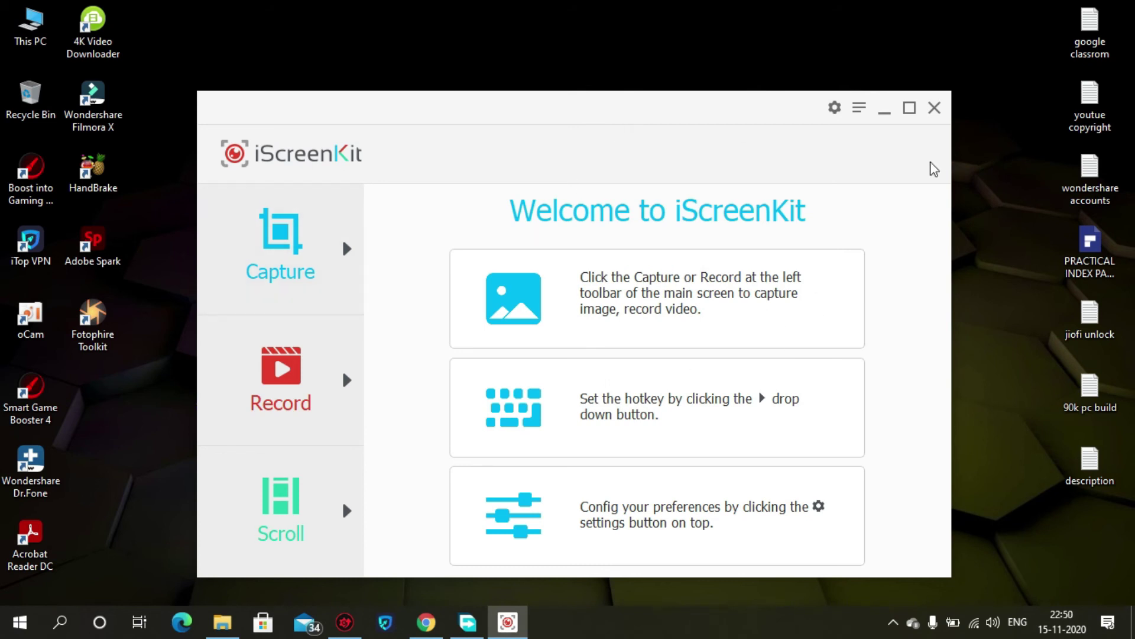
Check the expiry date of the iScreenKit license and dismiss the license information.
left_click(859, 110)
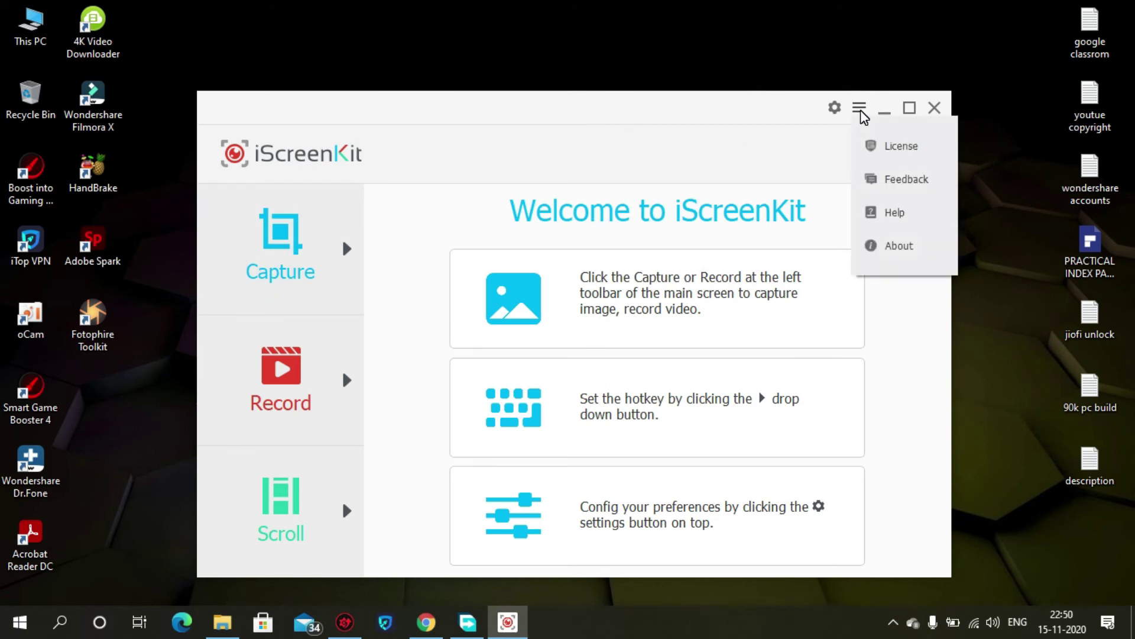
left_click(872, 146)
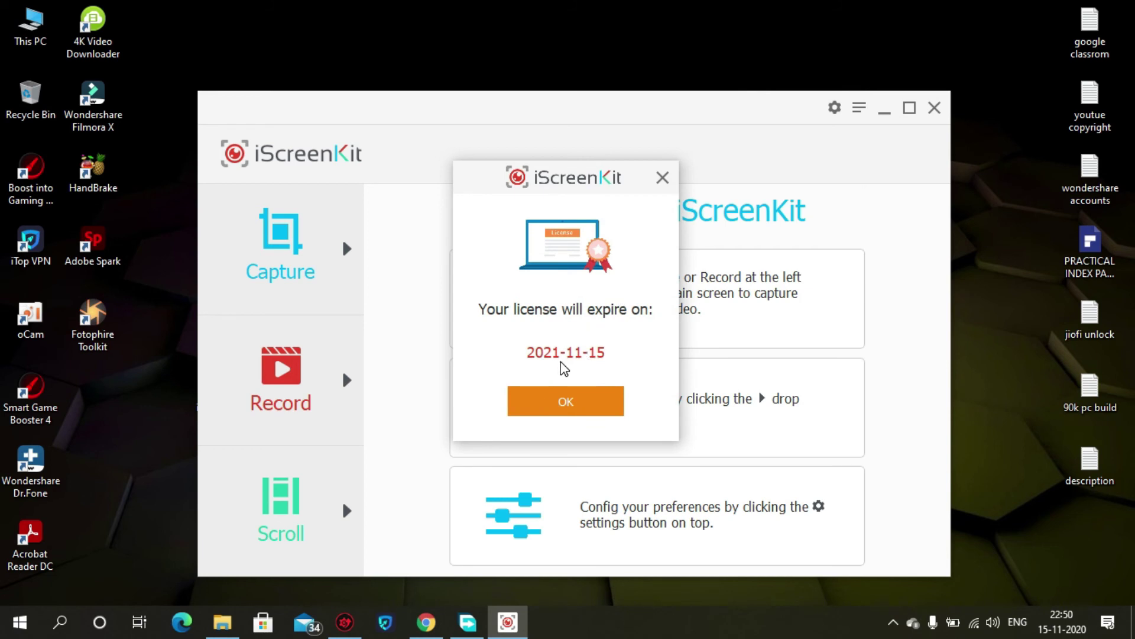
left_click(582, 408)
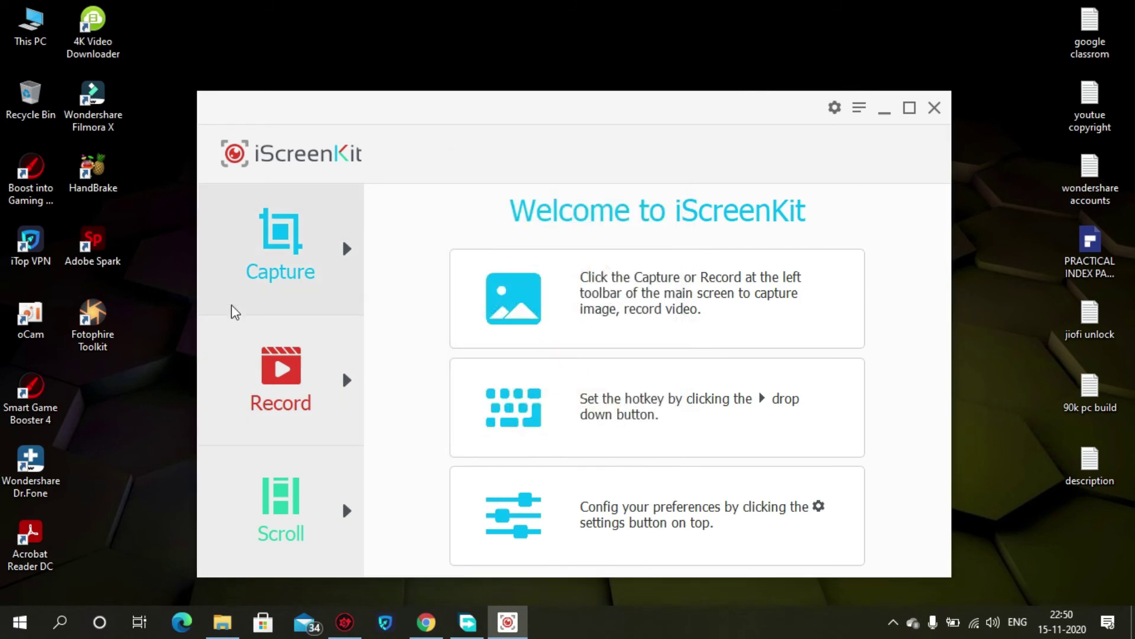
Take a trial capture of the full desktop and discard it without saving.
left_click(274, 245)
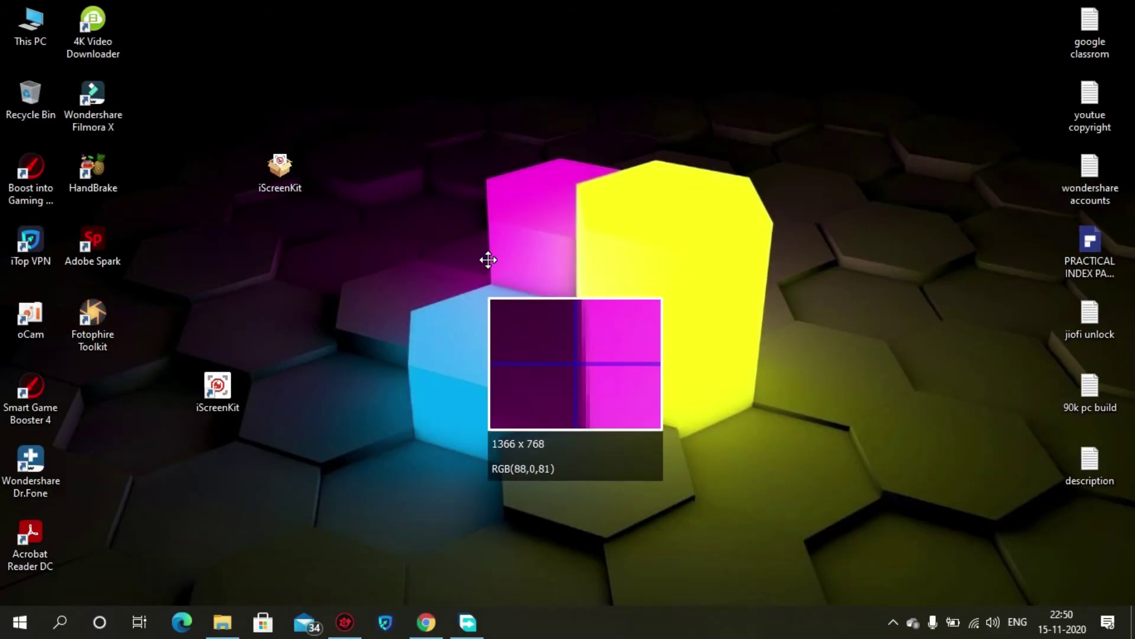
left_click(488, 261)
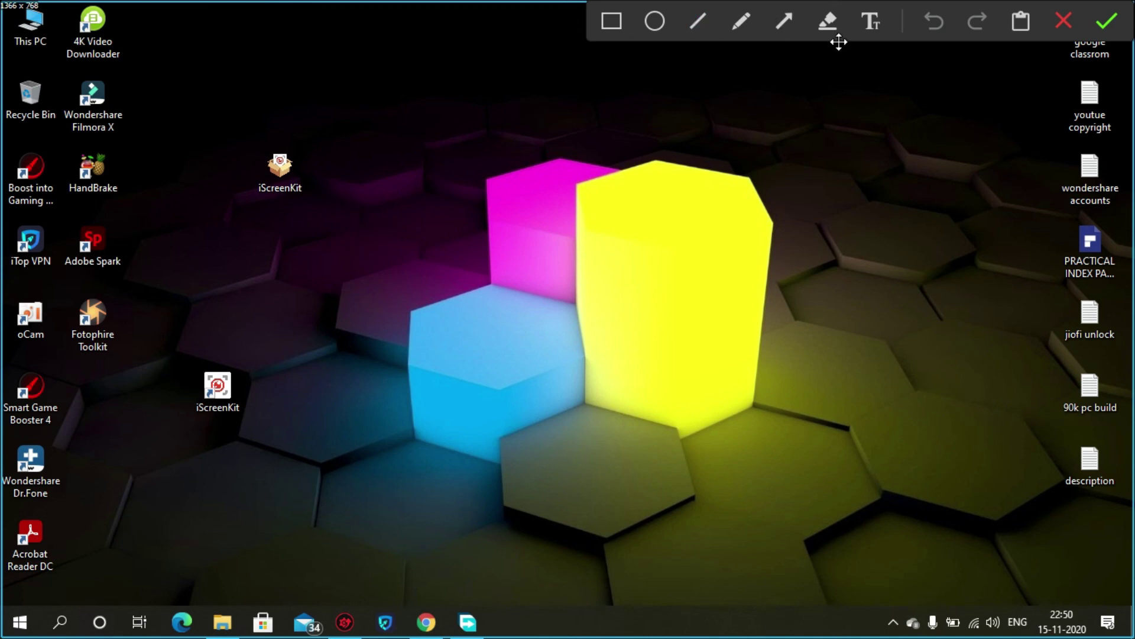
left_click(1063, 23)
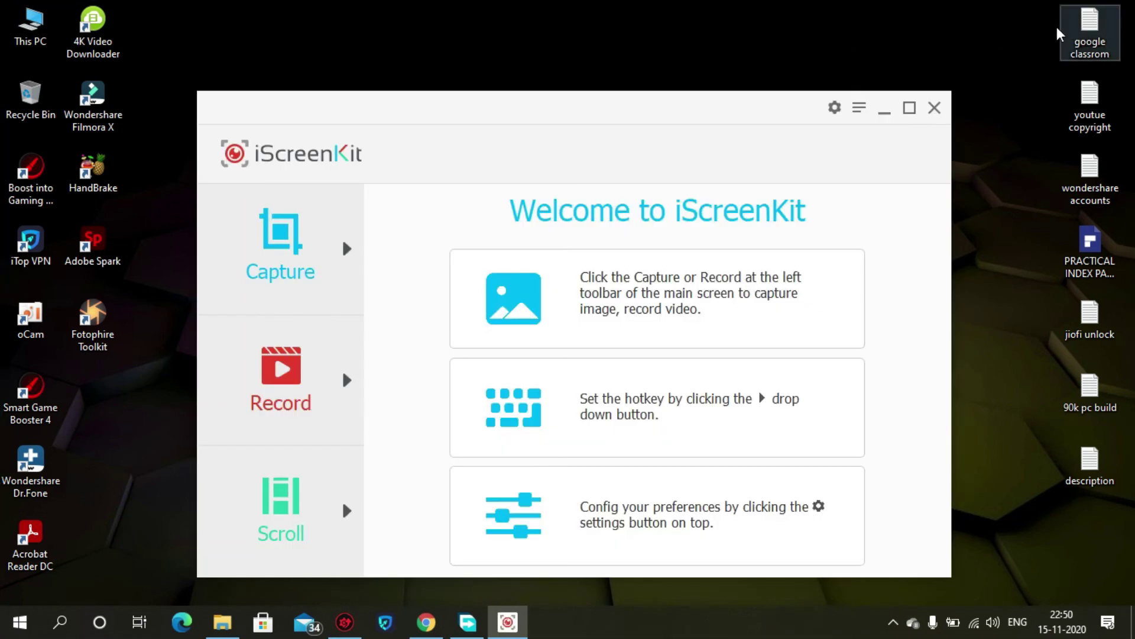
Collapse the main window to the floating mini toolbar, restore it to full size and move it slightly higher on the desktop.
left_click(934, 108)
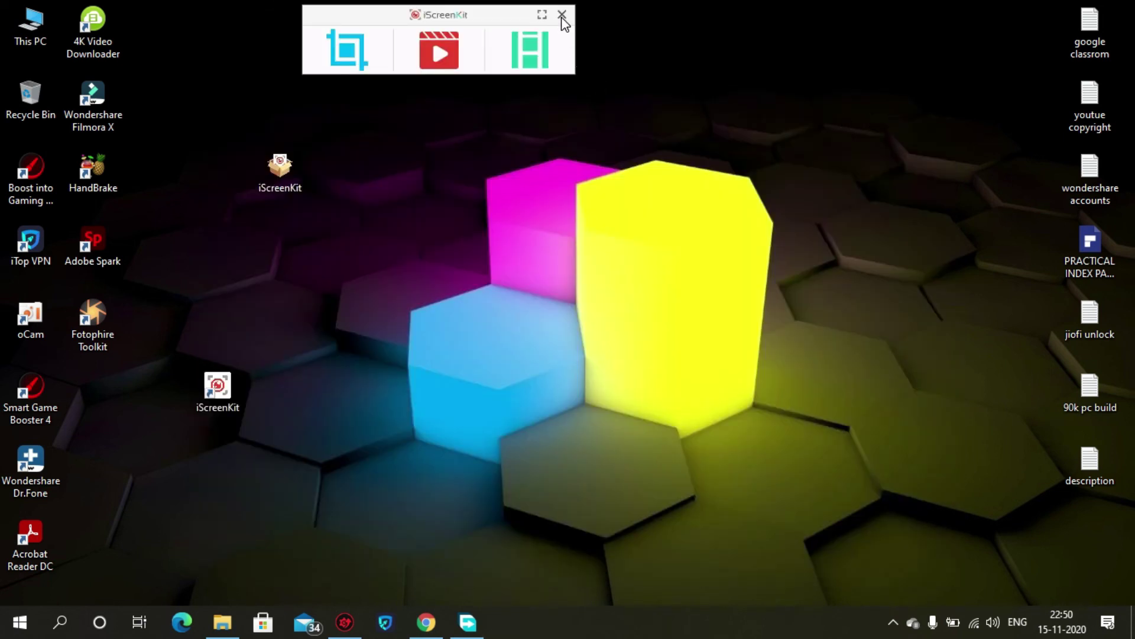
left_click(541, 14)
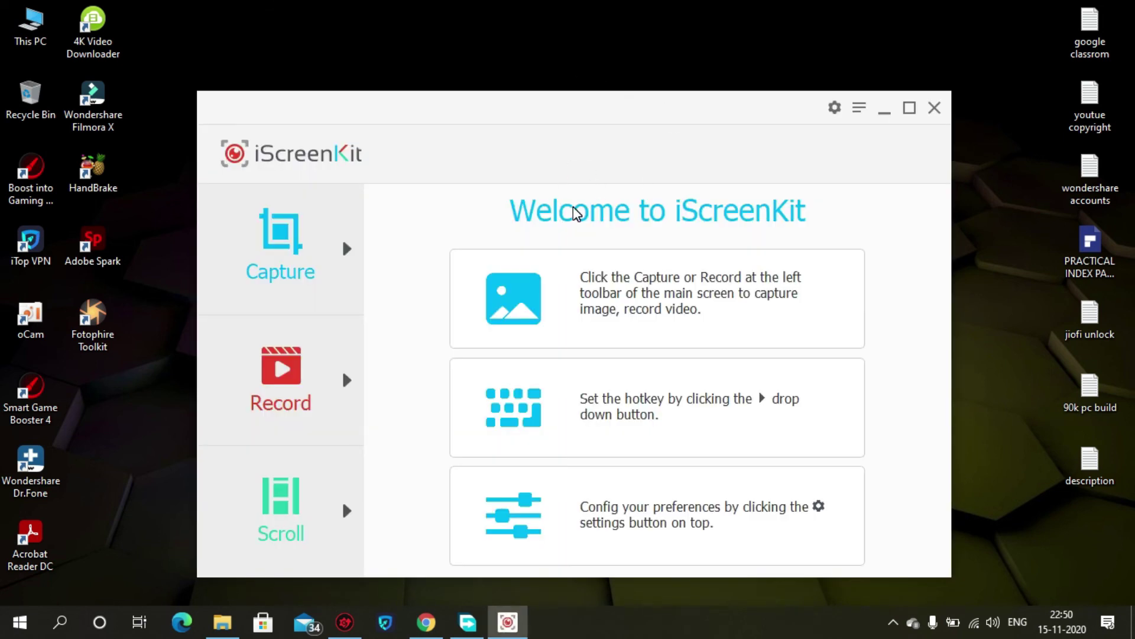
left_click_drag(598, 117, 598, 80)
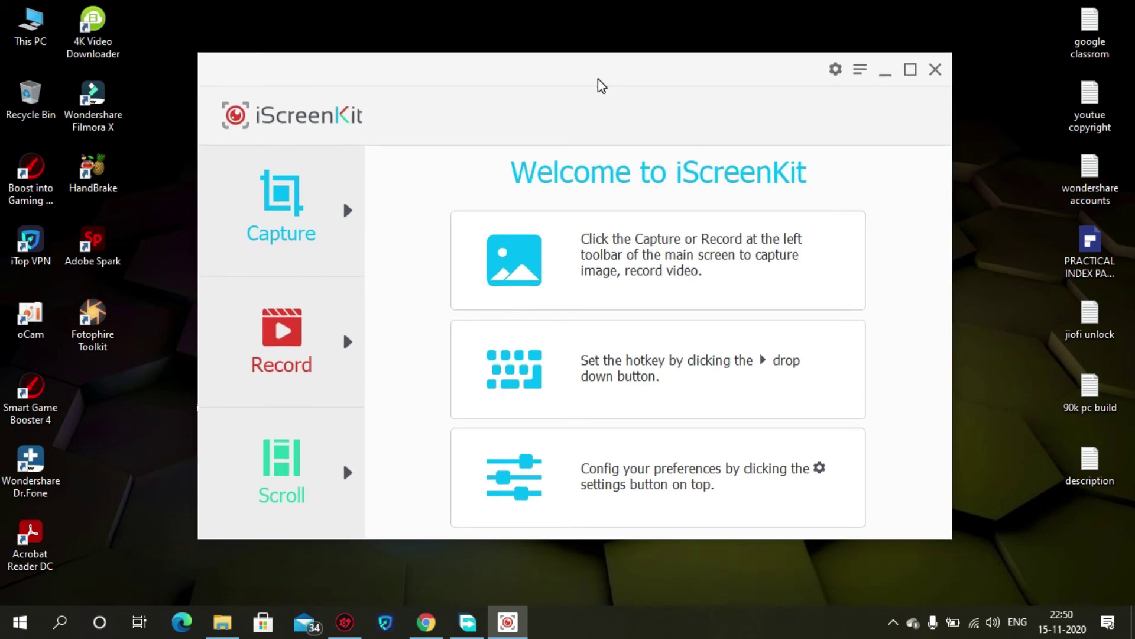
left_click(860, 70)
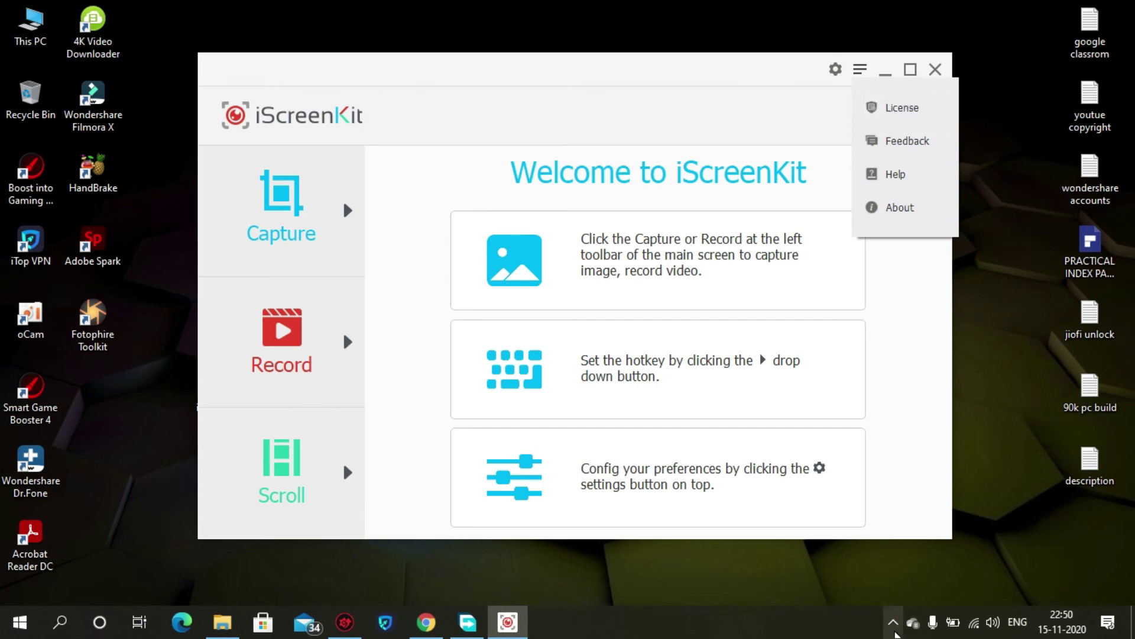
left_click(893, 624)
left_click(926, 556)
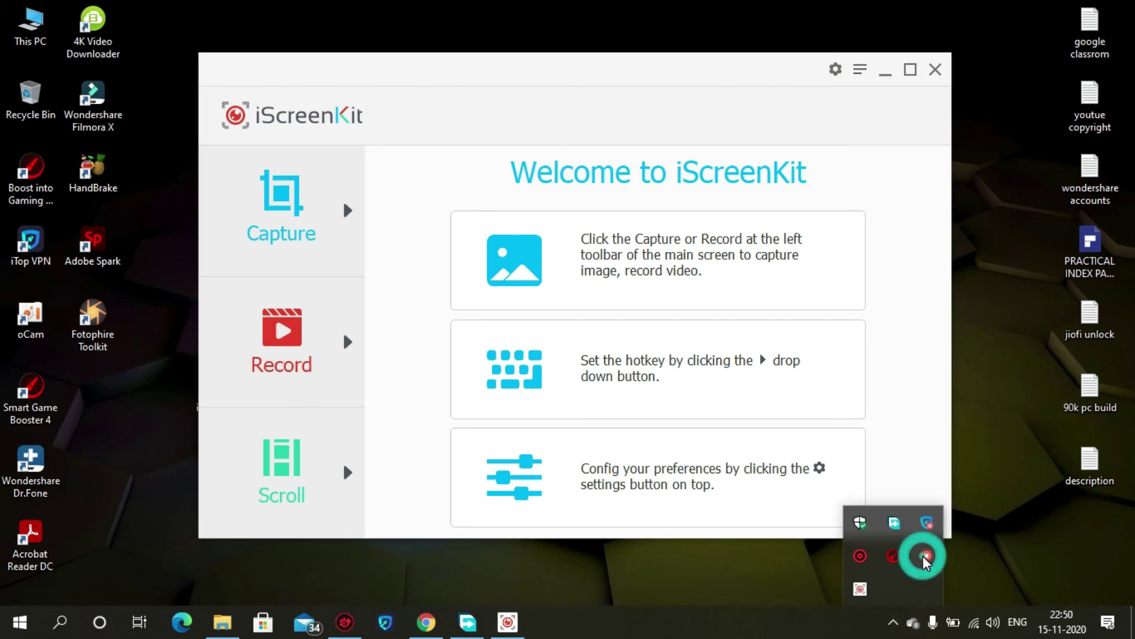
left_click(944, 574)
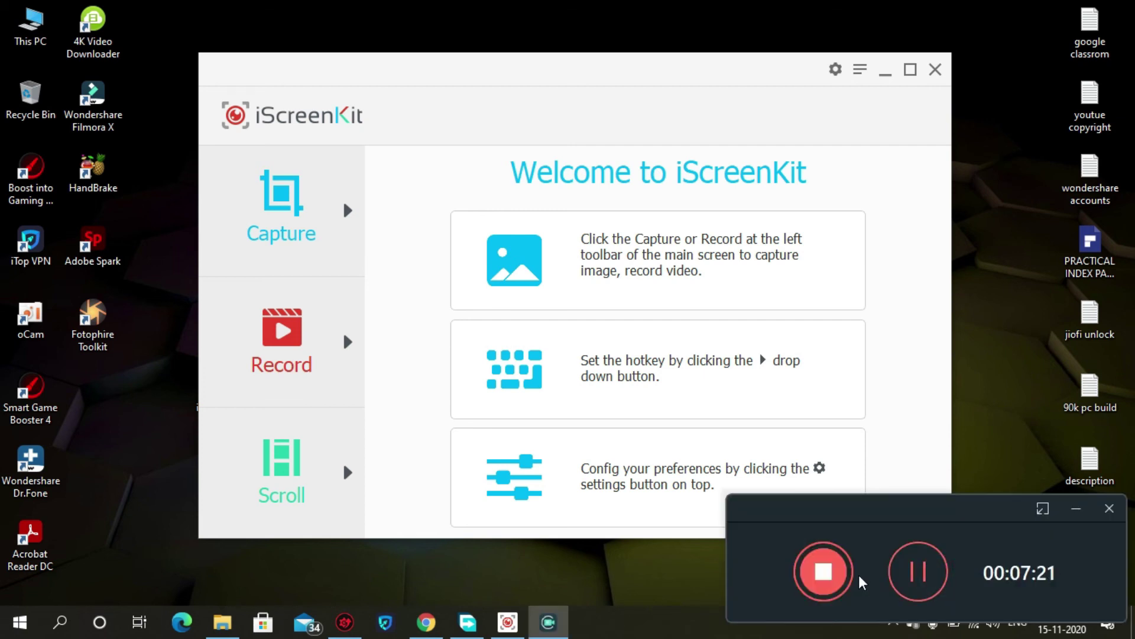
left_click(824, 571)
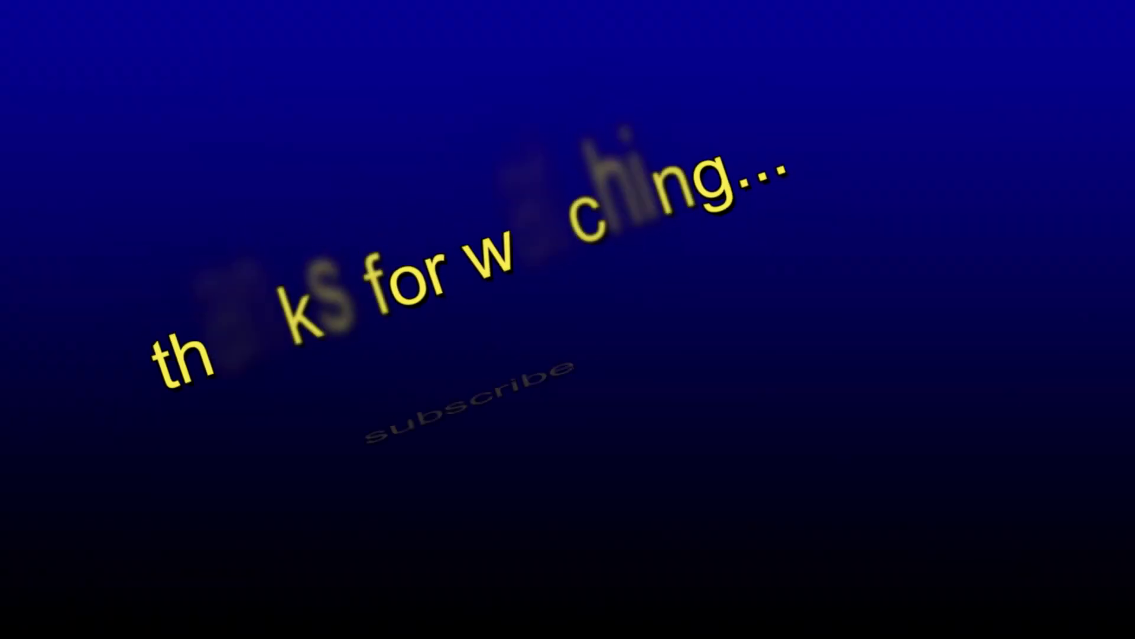